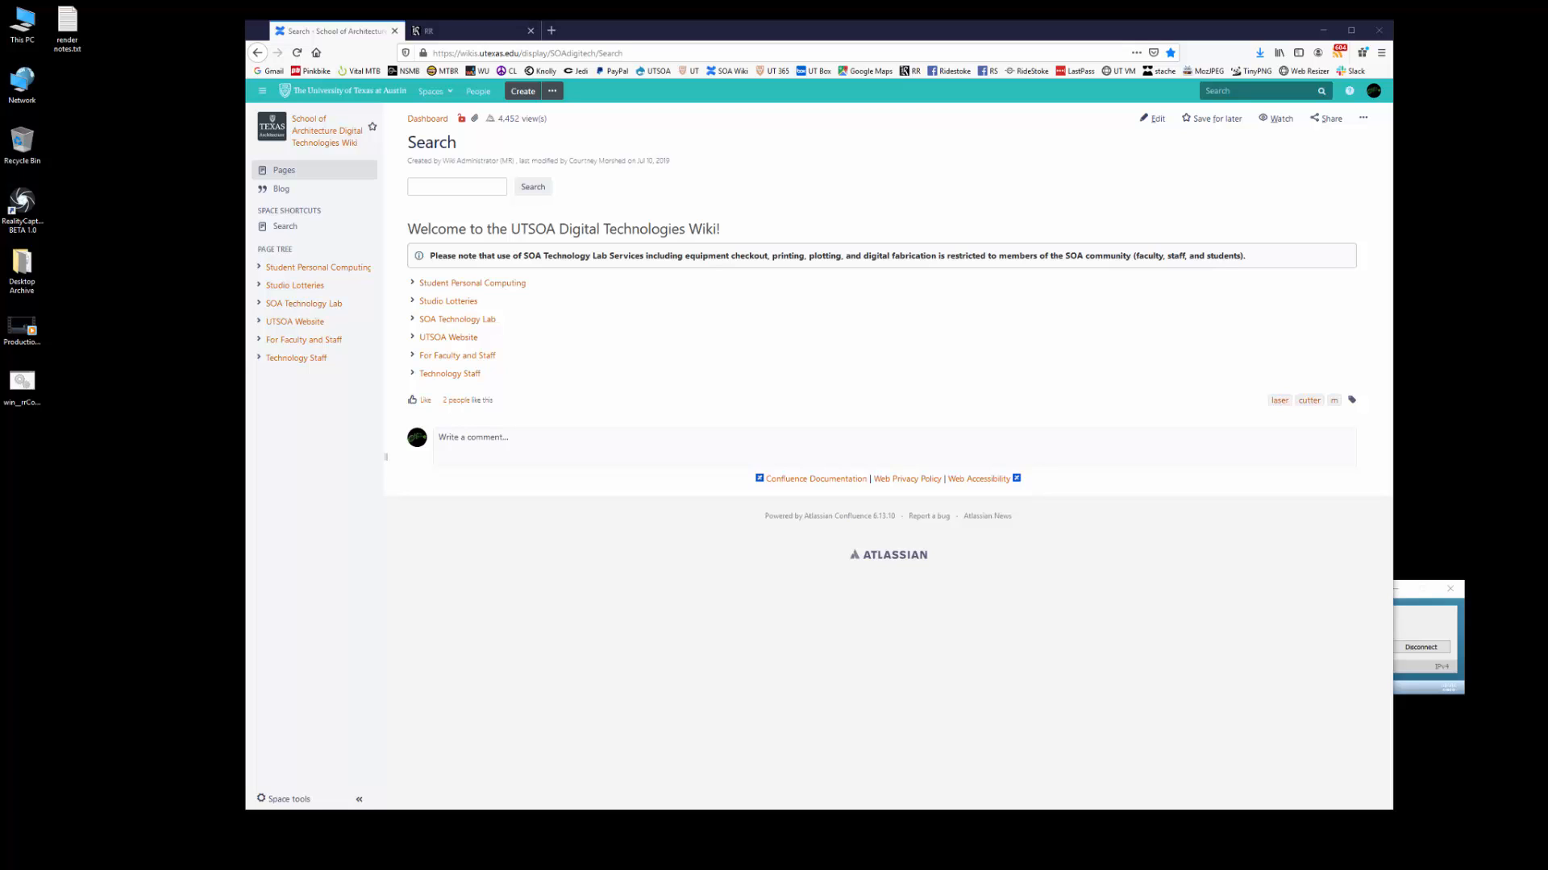
Check the VPN connection in Cisco AnyConnect Secure Mobility Client, then minimize that window
{"action": "left_click", "coordinate": [1444, 617]}
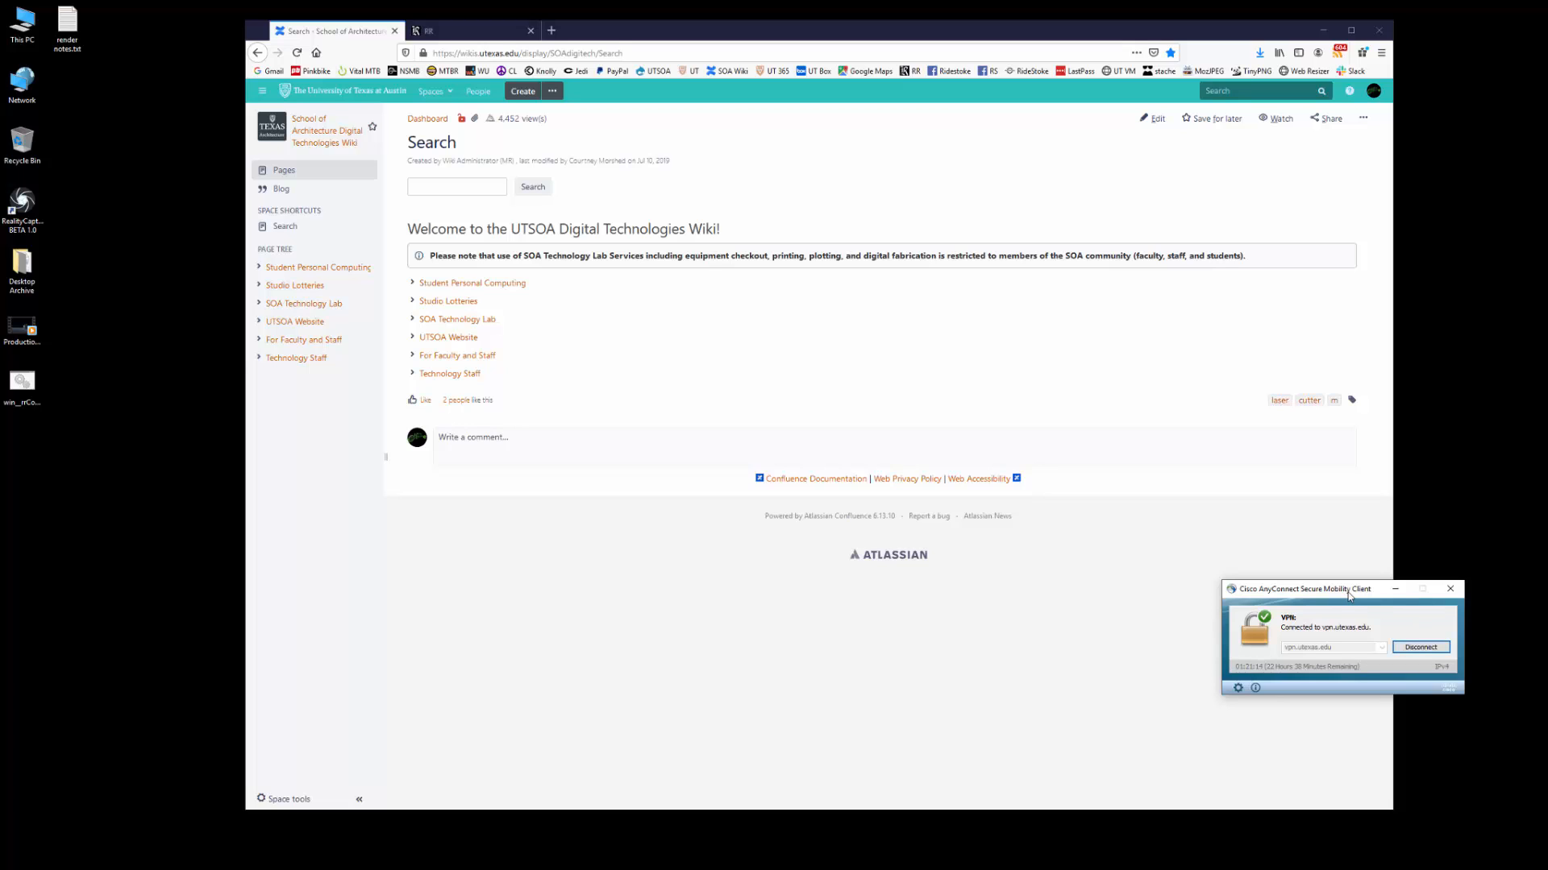
{"action": "left_click", "coordinate": [1395, 589]}
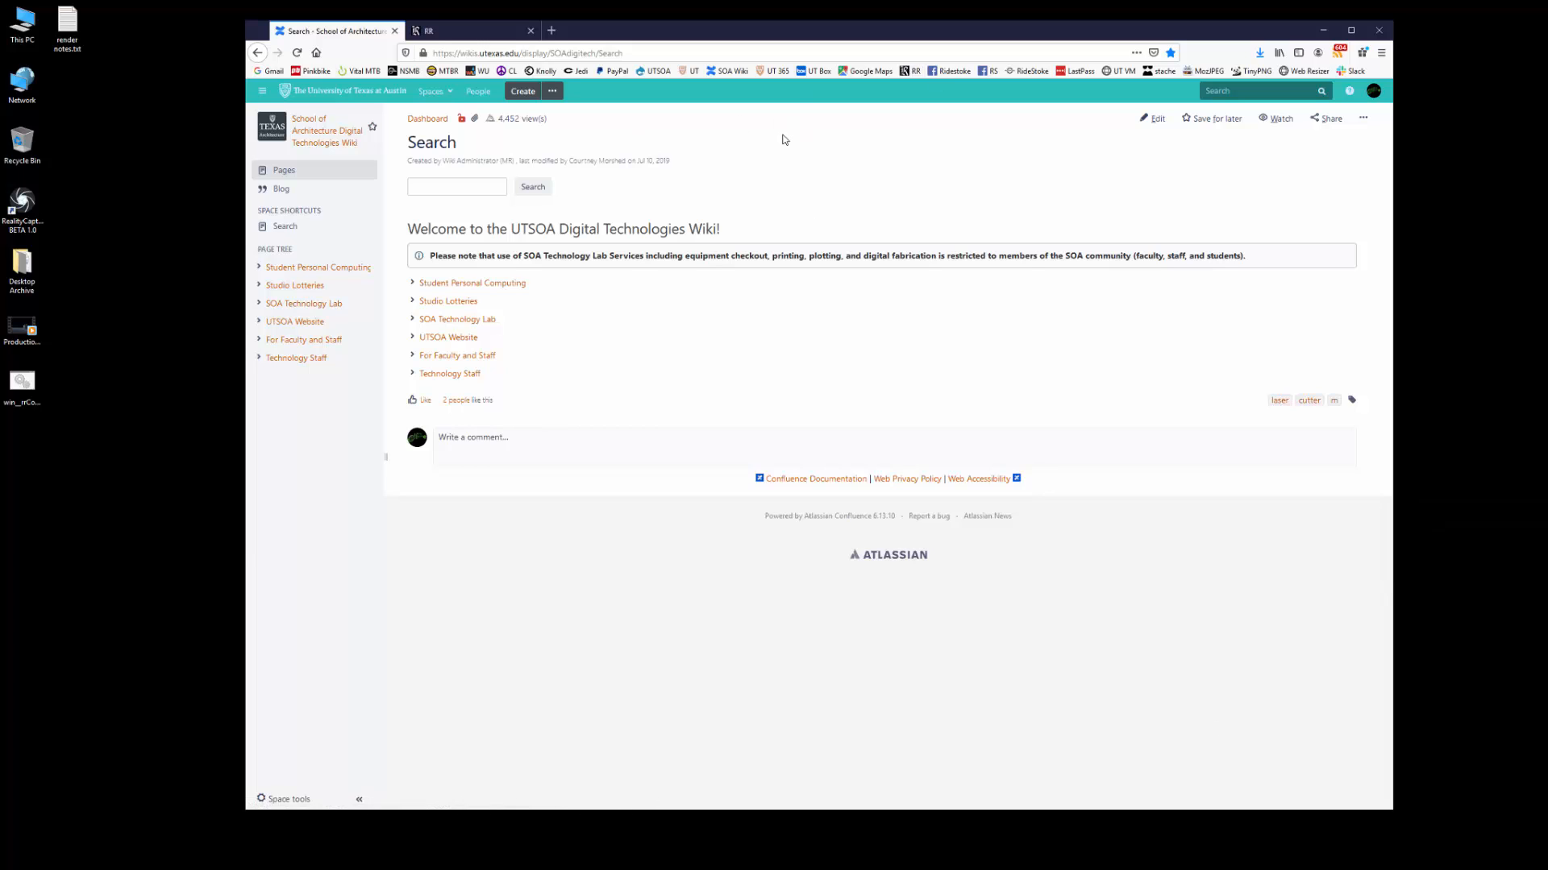
Search the wiki for "render" and open the page "Overview: Render File Submission Workflows"
{"action": "left_click", "coordinate": [440, 189]}
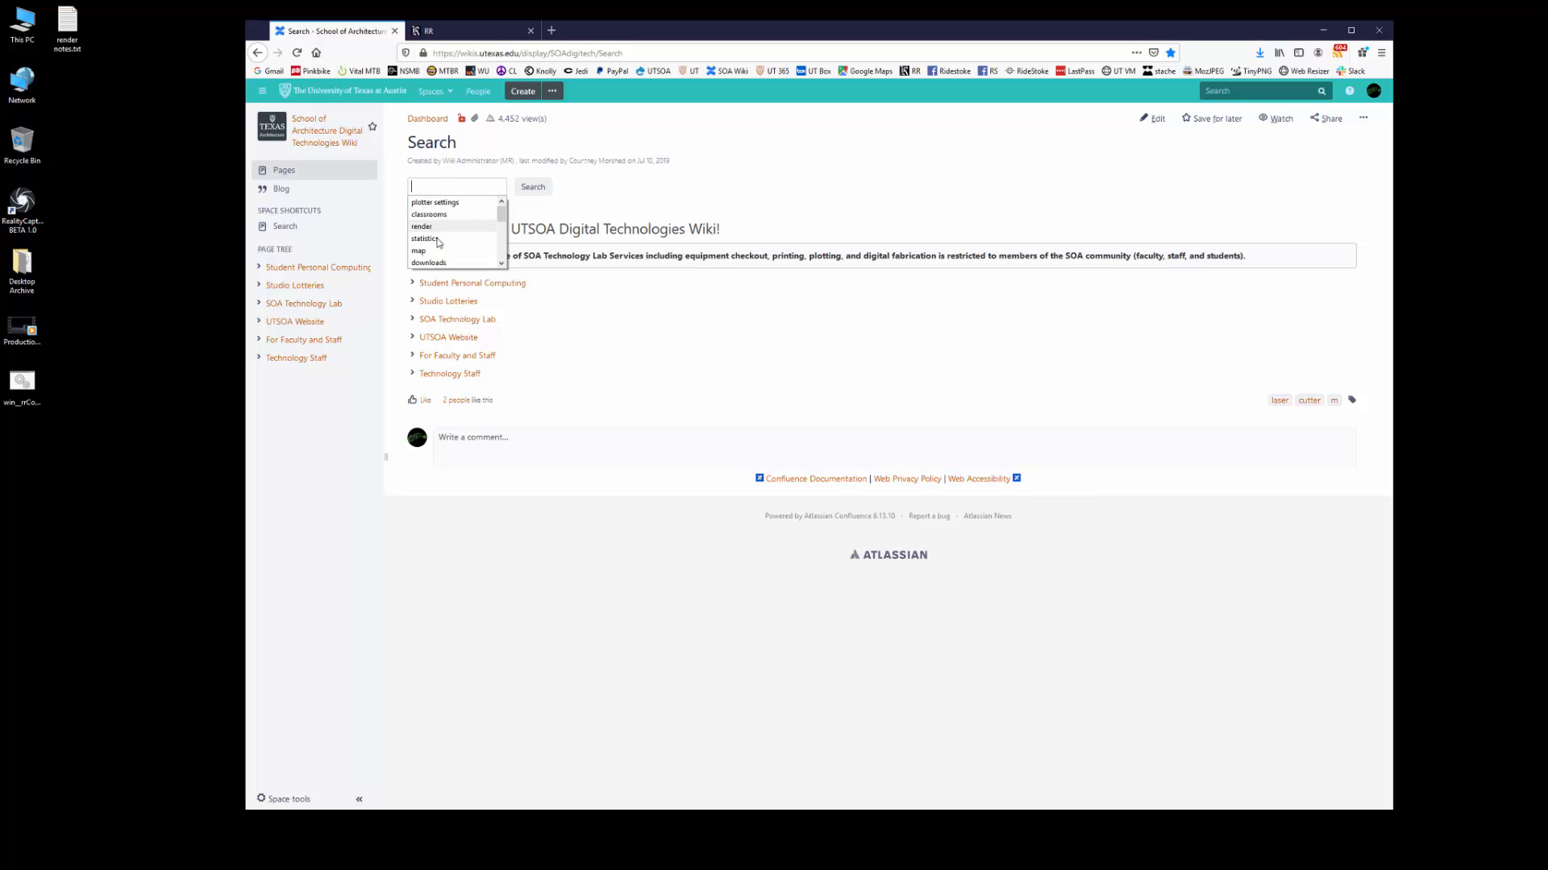
{"action": "left_click", "coordinate": [440, 239]}
{"action": "left_click", "coordinate": [533, 187]}
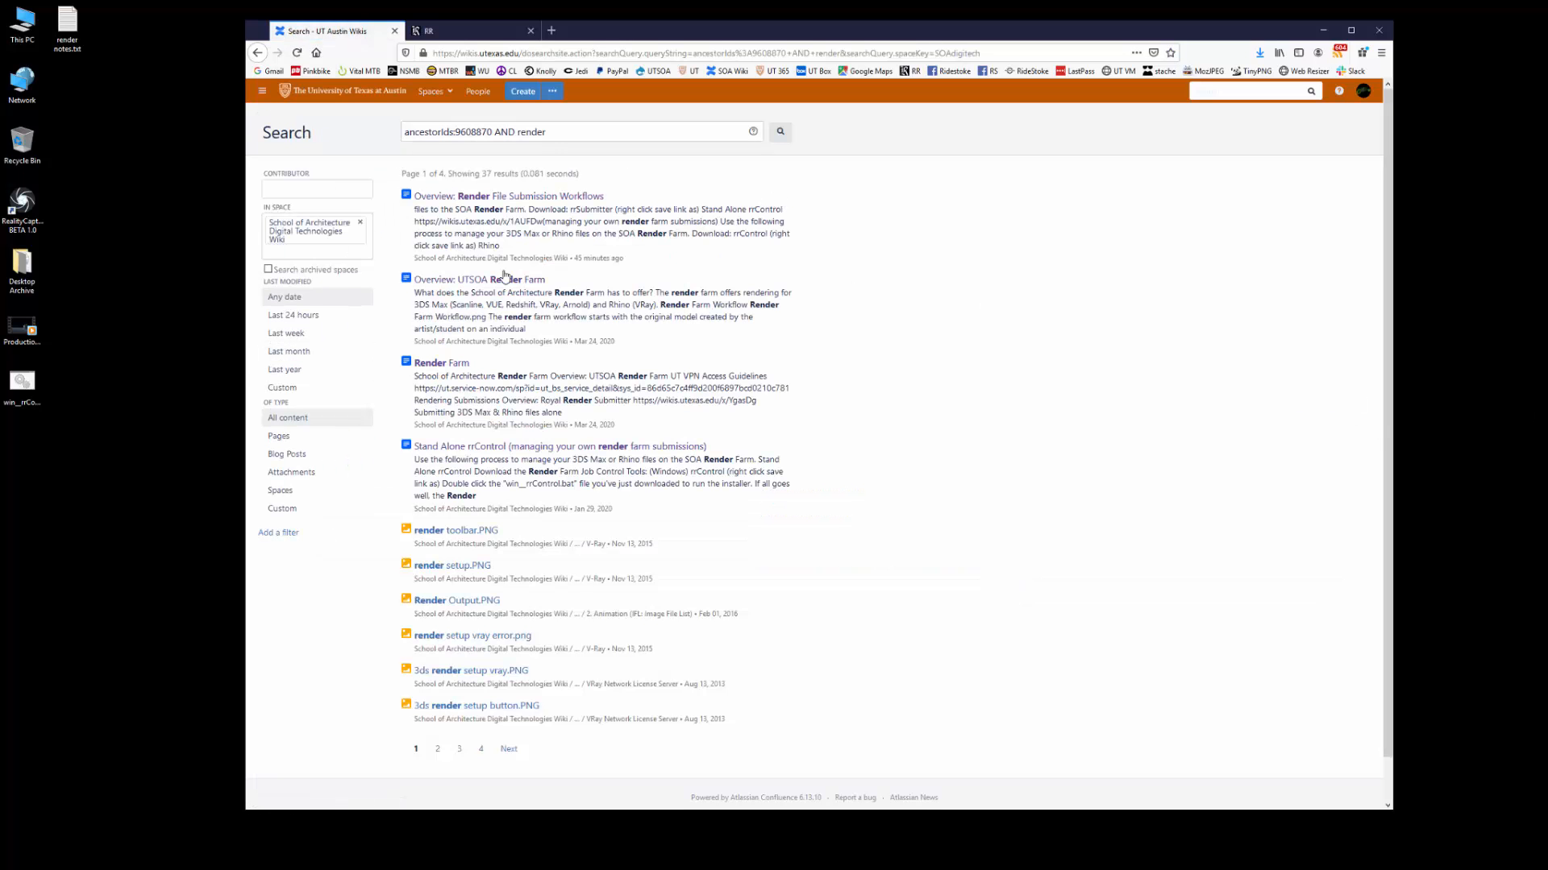
{"action": "left_click", "coordinate": [509, 197]}
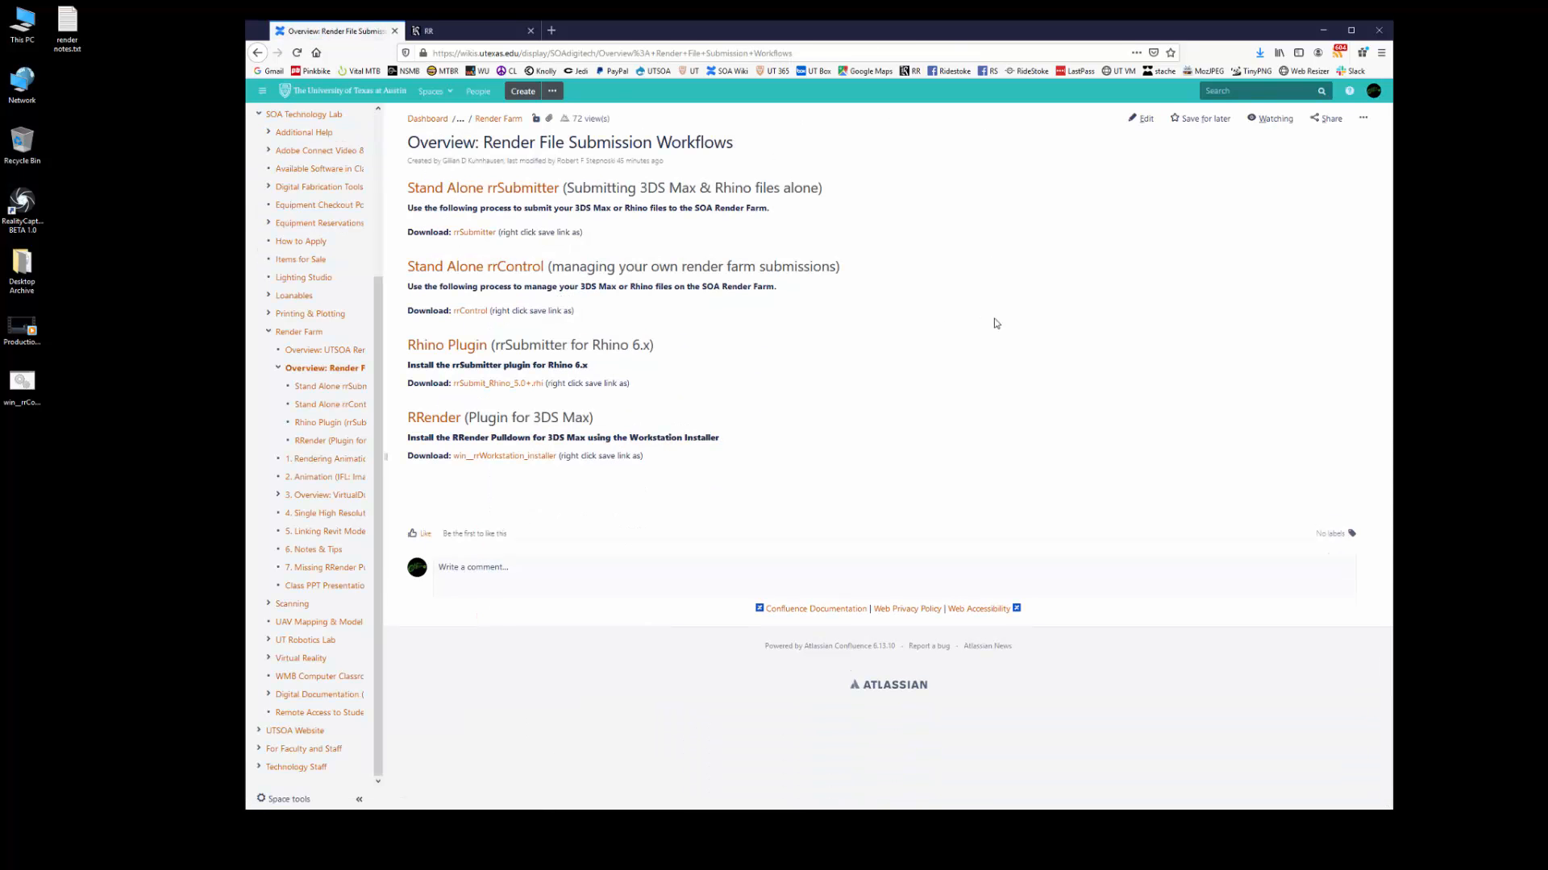
Save the rrSubmit_Rhino_5.0+.rhi plugin installer to the Desktop and open the Rhino Plugin instructions page
{"action": "right_click", "coordinate": [501, 387]}
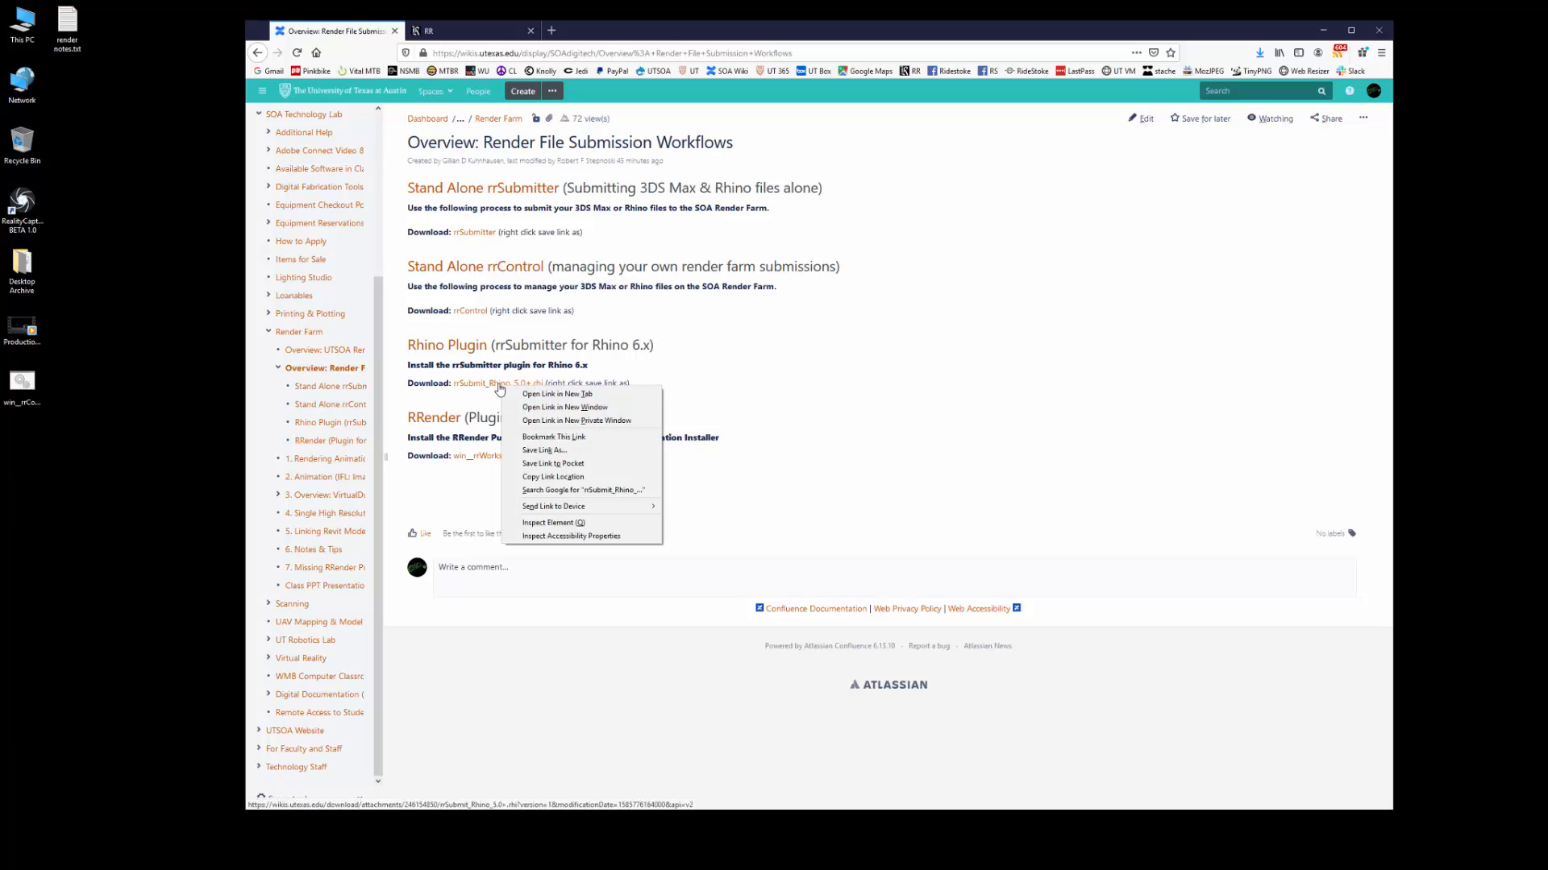
{"action": "left_click", "coordinate": [572, 452]}
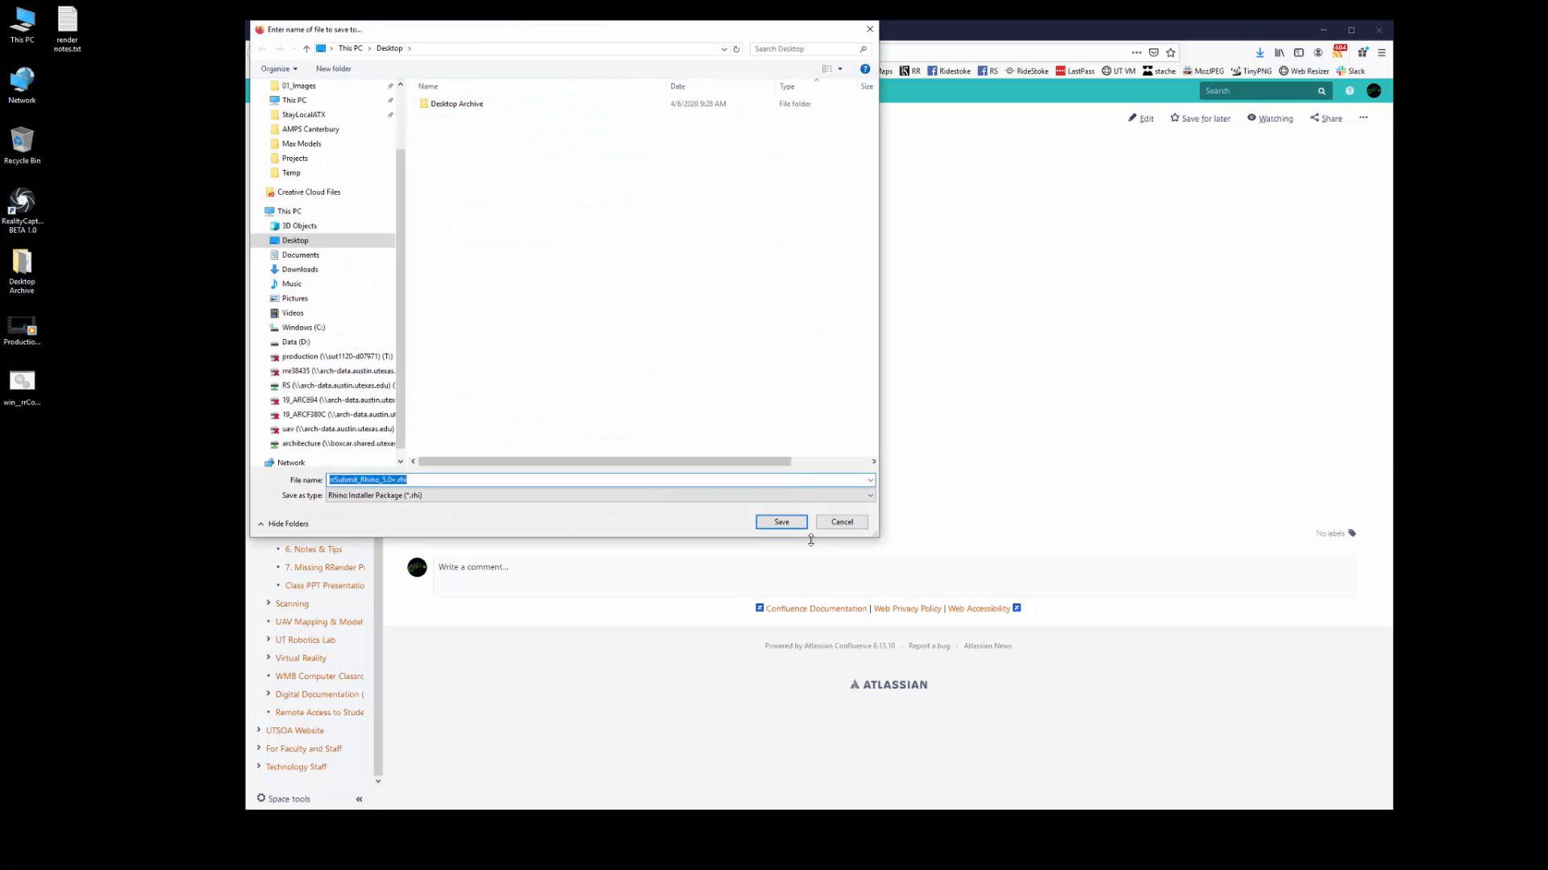
{"action": "left_click", "coordinate": [781, 522]}
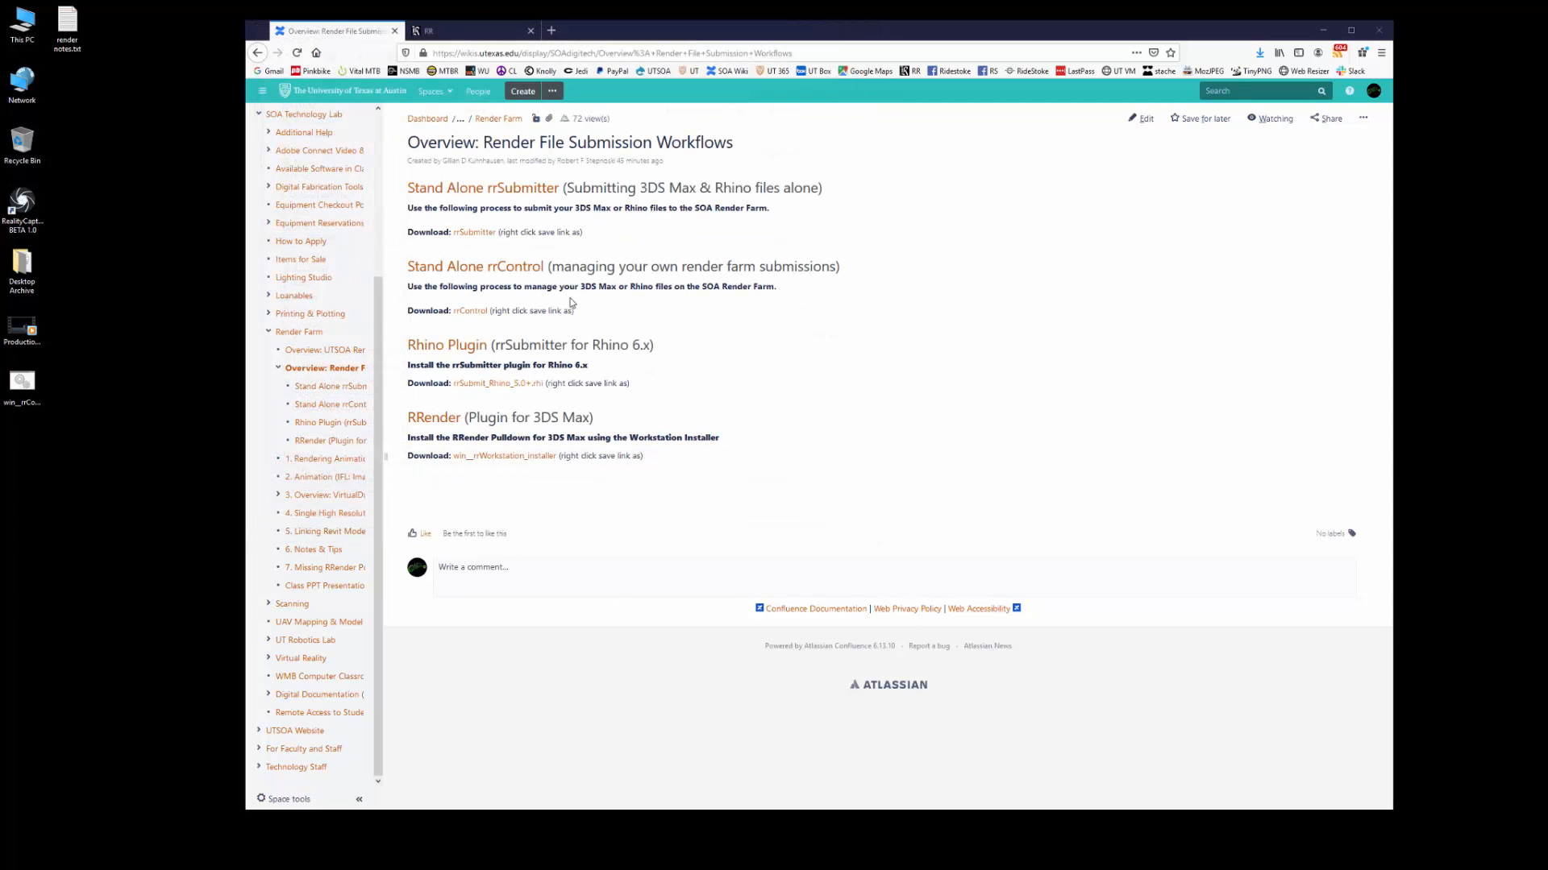
{"action": "left_click", "coordinate": [460, 348]}
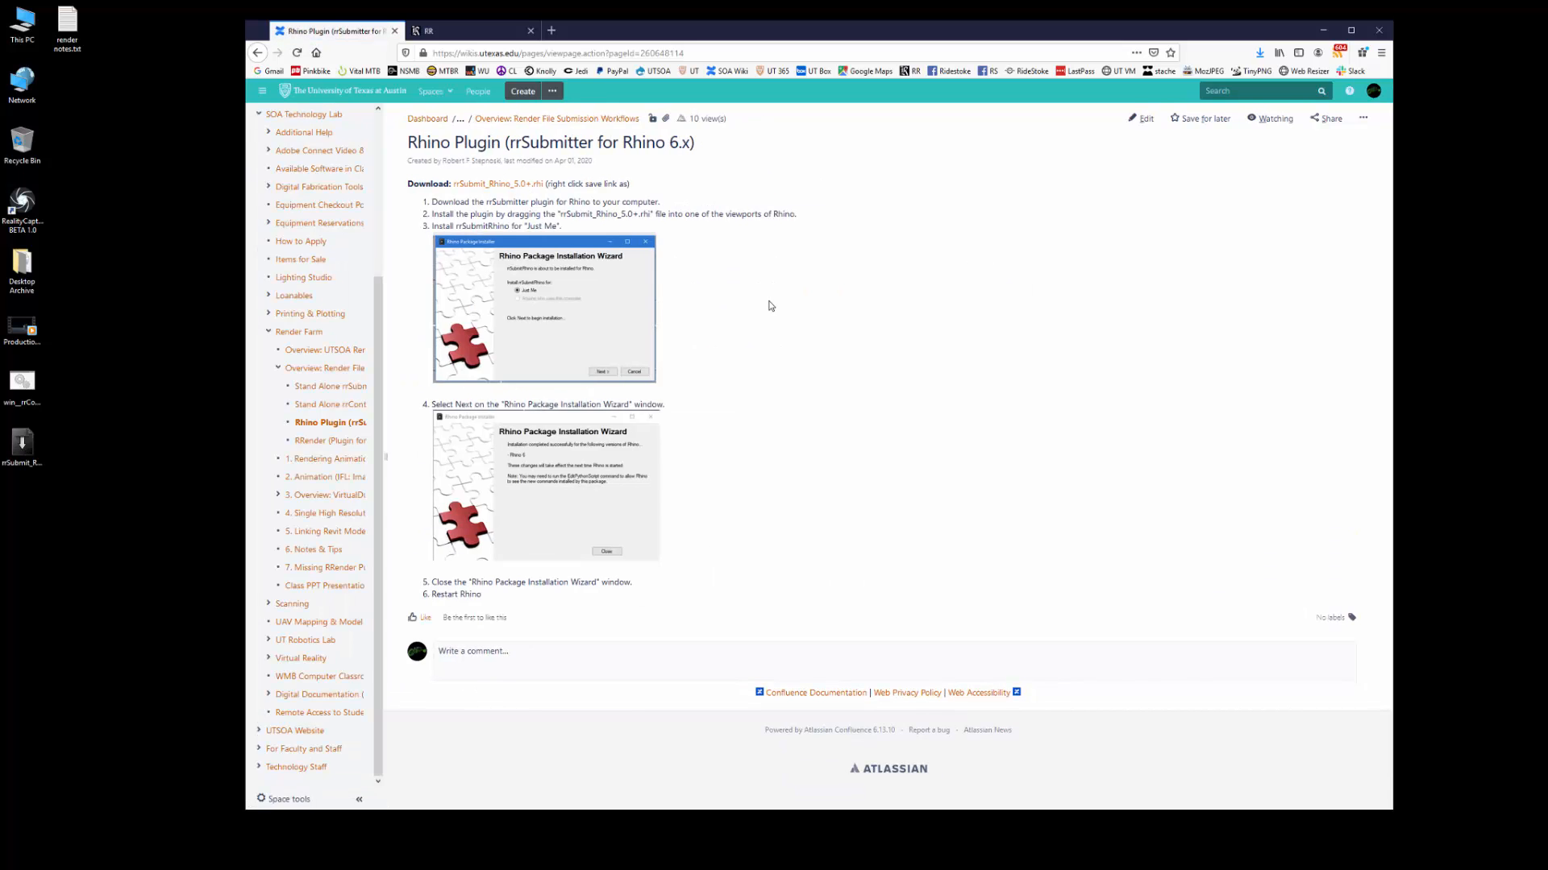
Switch to Rhino and reduce and reposition its window so the desktop files are accessible
{"action": "left_click", "coordinate": [24, 450]}
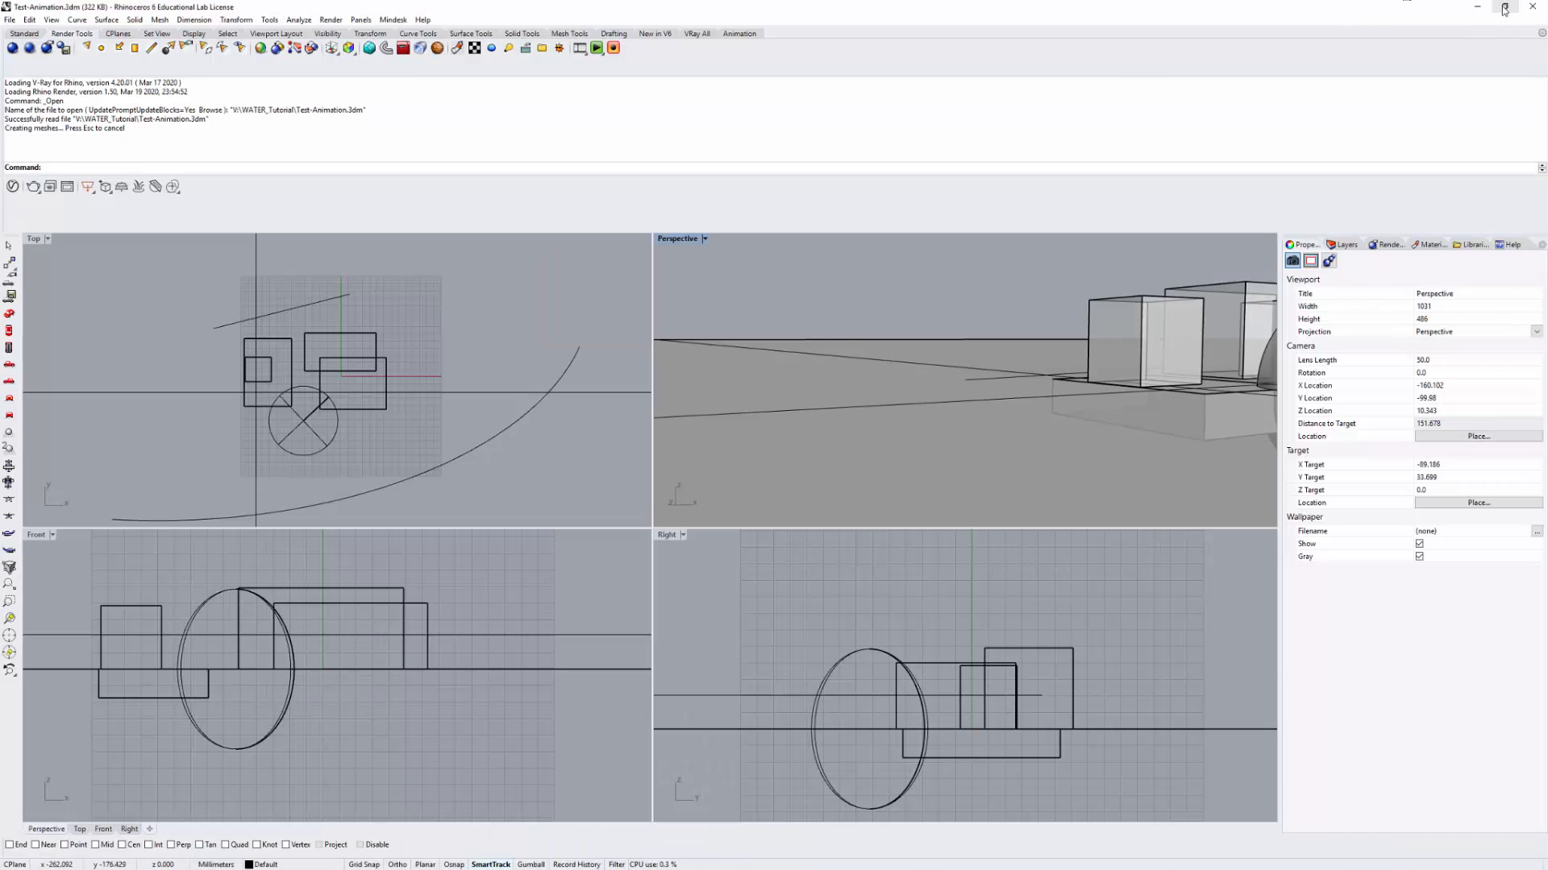
{"action": "left_click", "coordinate": [1505, 8]}
{"action": "left_click_drag", "start_coordinate": [983, 6], "coordinate": [1286, 36]}
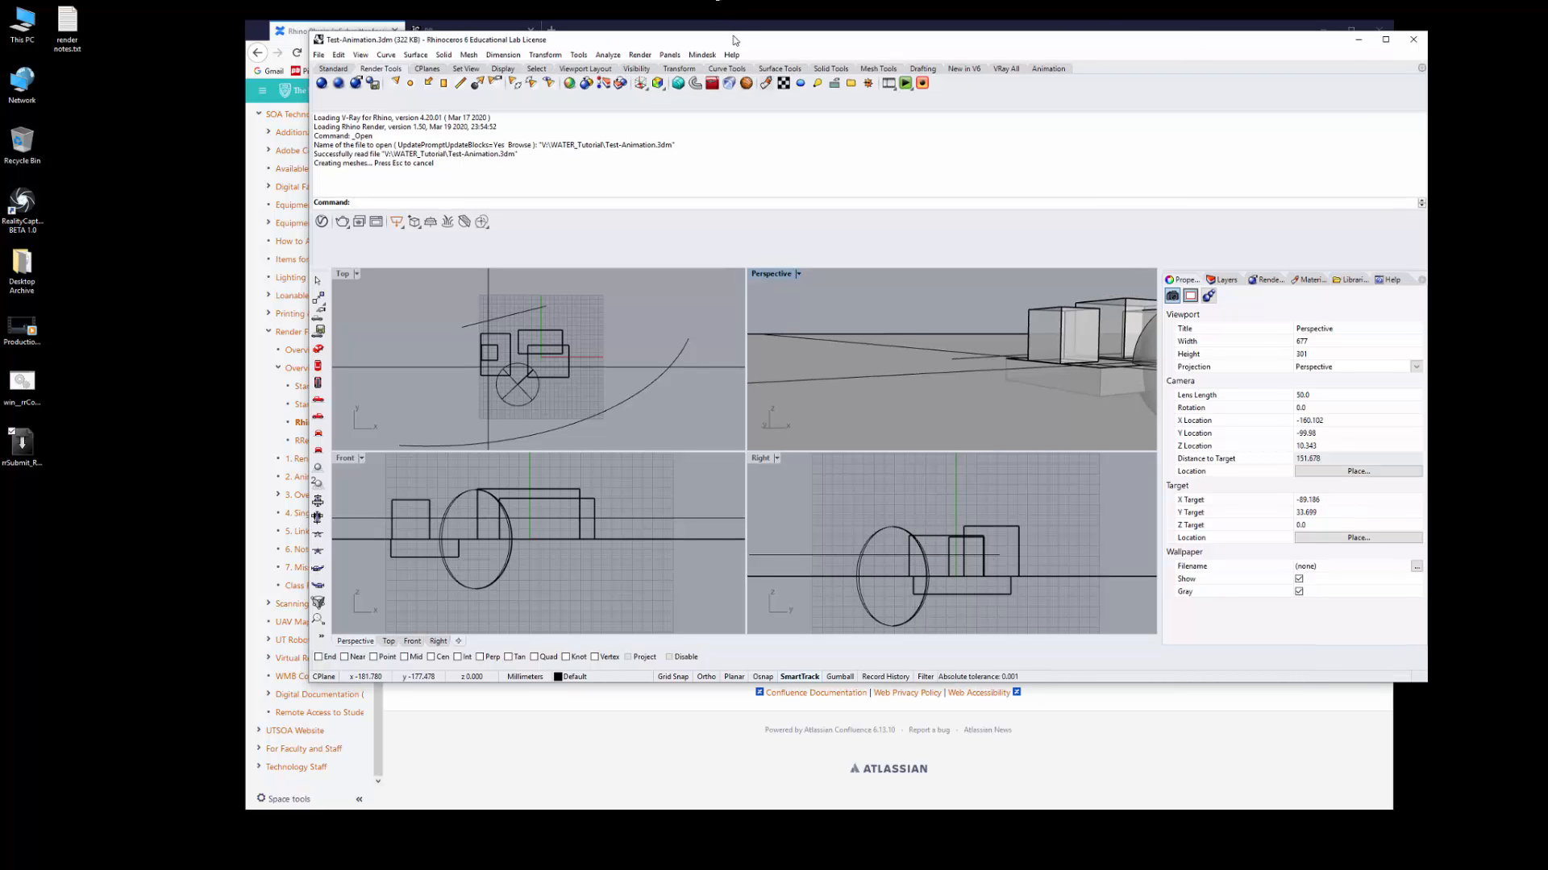
{"action": "left_click_drag", "start_coordinate": [737, 40], "coordinate": [722, 45]}
Load the rrSubmit_Rhino_5.0+.rhi file from the desktop into a Rhino viewport and install rrSubmitRhino for Just Me
{"action": "left_click", "coordinate": [28, 459]}
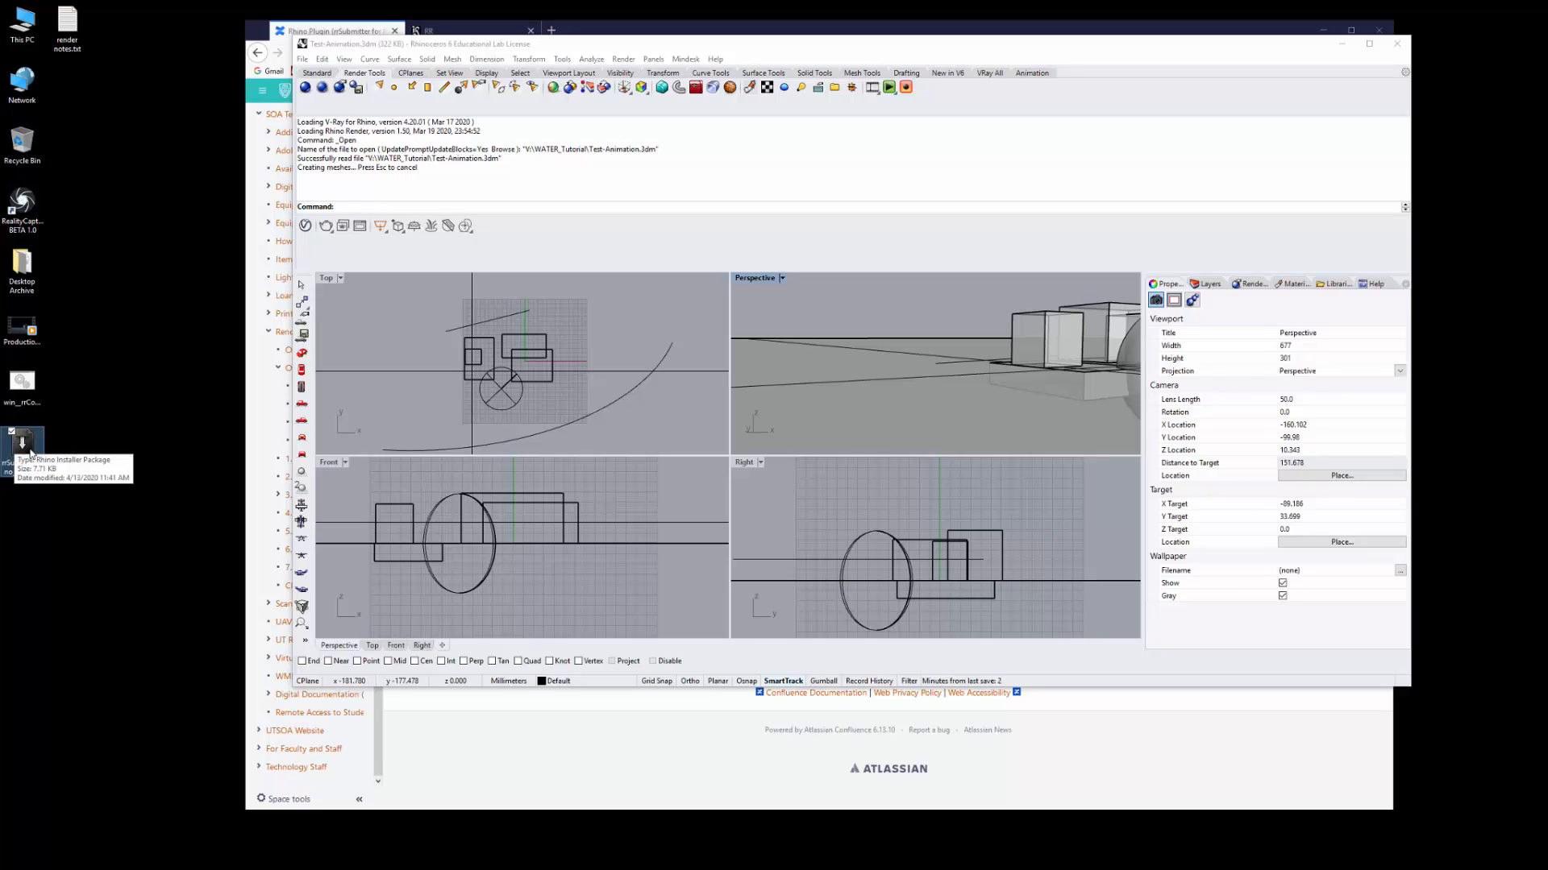
{"action": "left_click_drag", "start_coordinate": [24, 452], "coordinate": [1007, 522]}
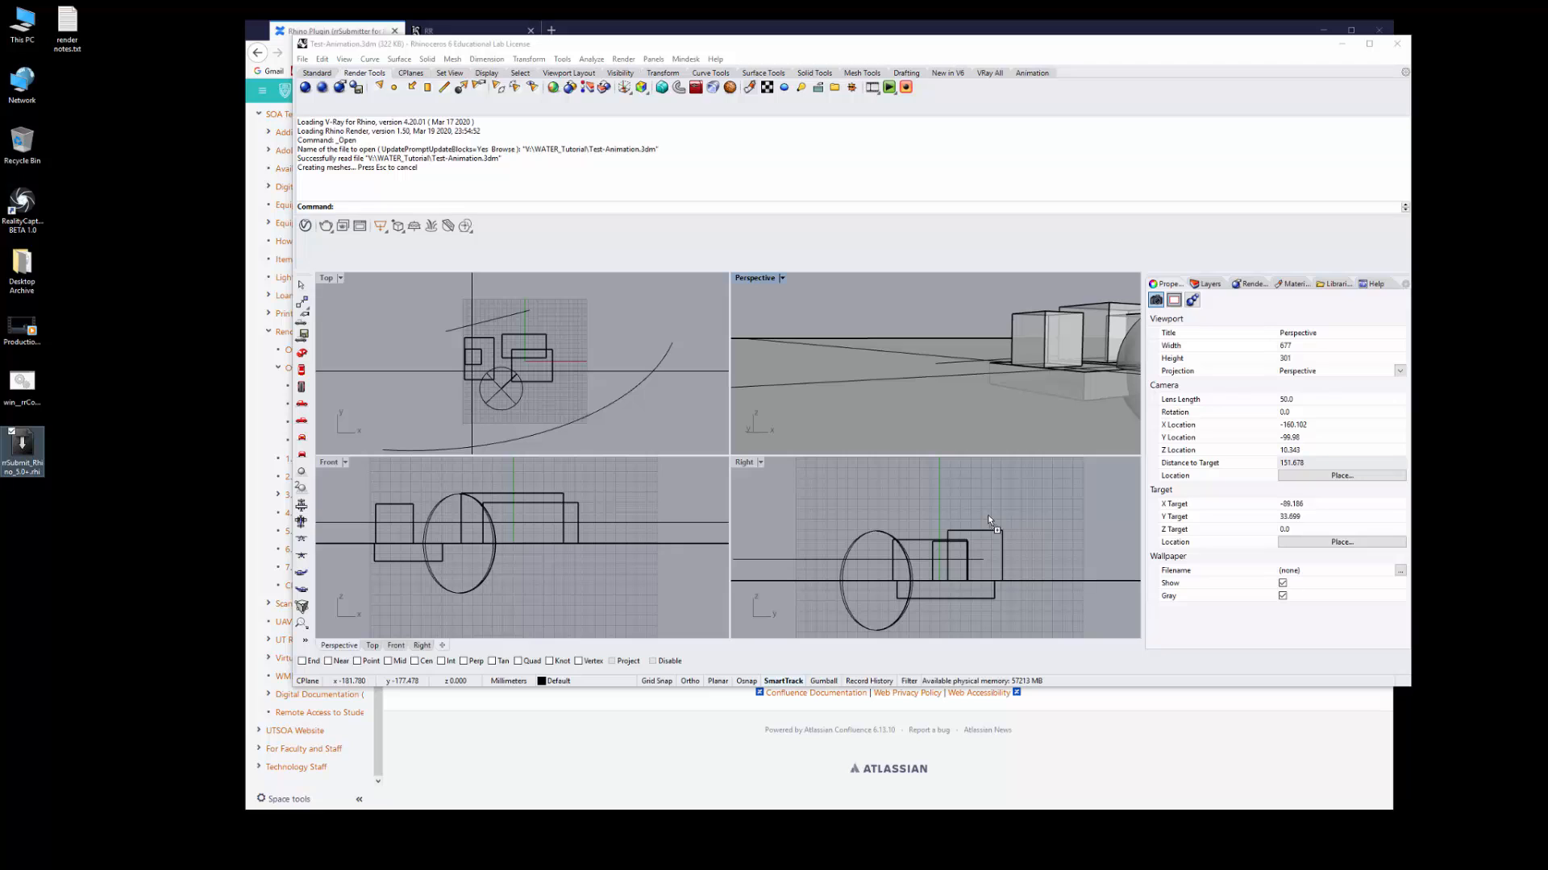
{"action": "left_click_drag", "start_coordinate": [988, 517], "coordinate": [989, 517]}
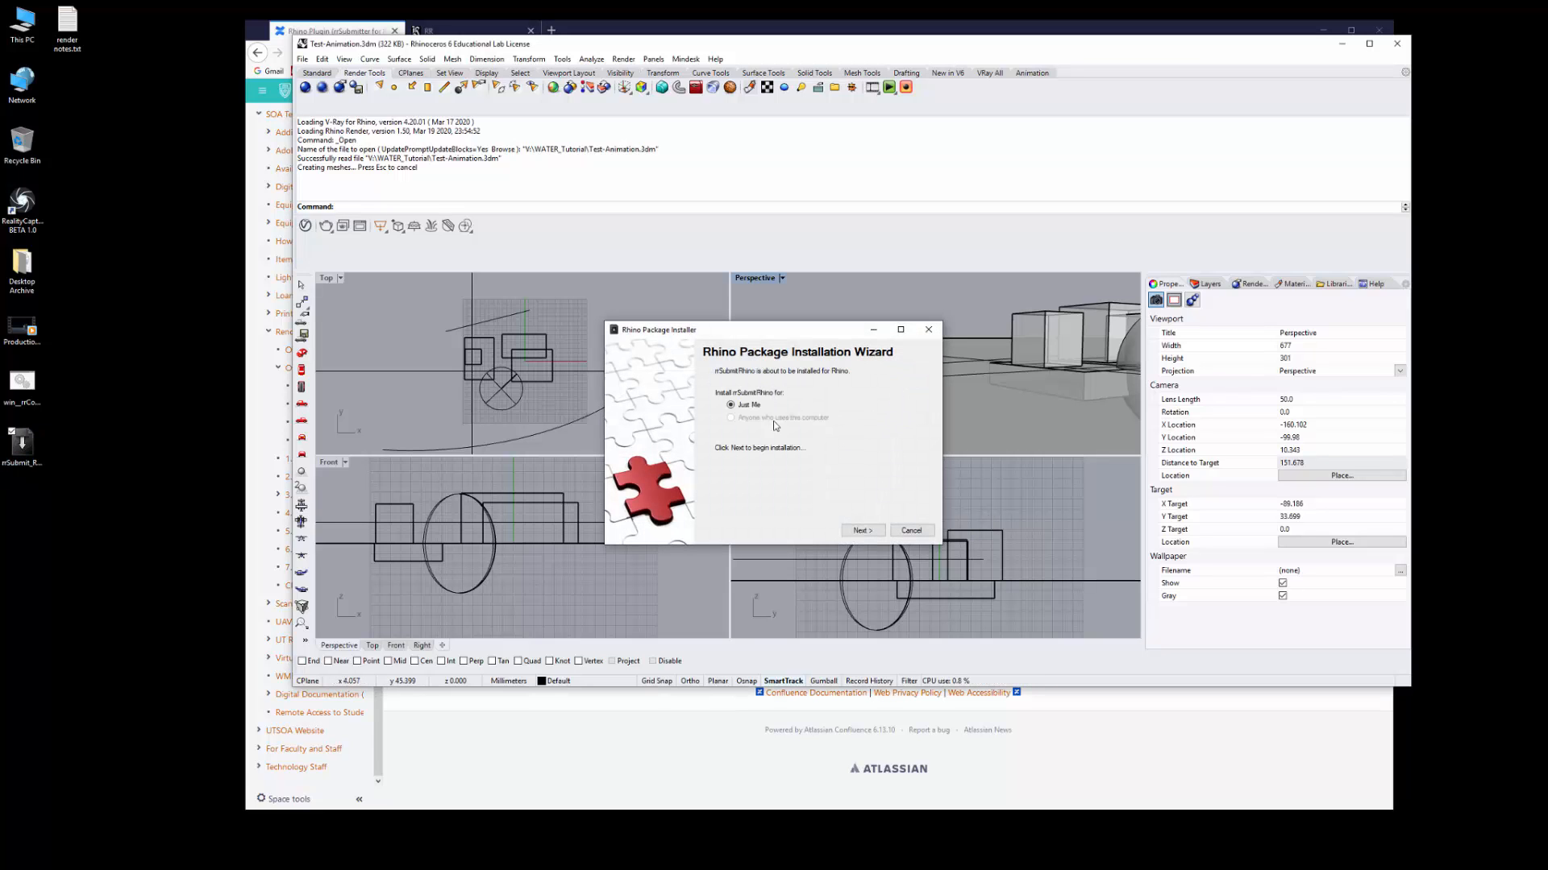
{"action": "left_click", "coordinate": [863, 530]}
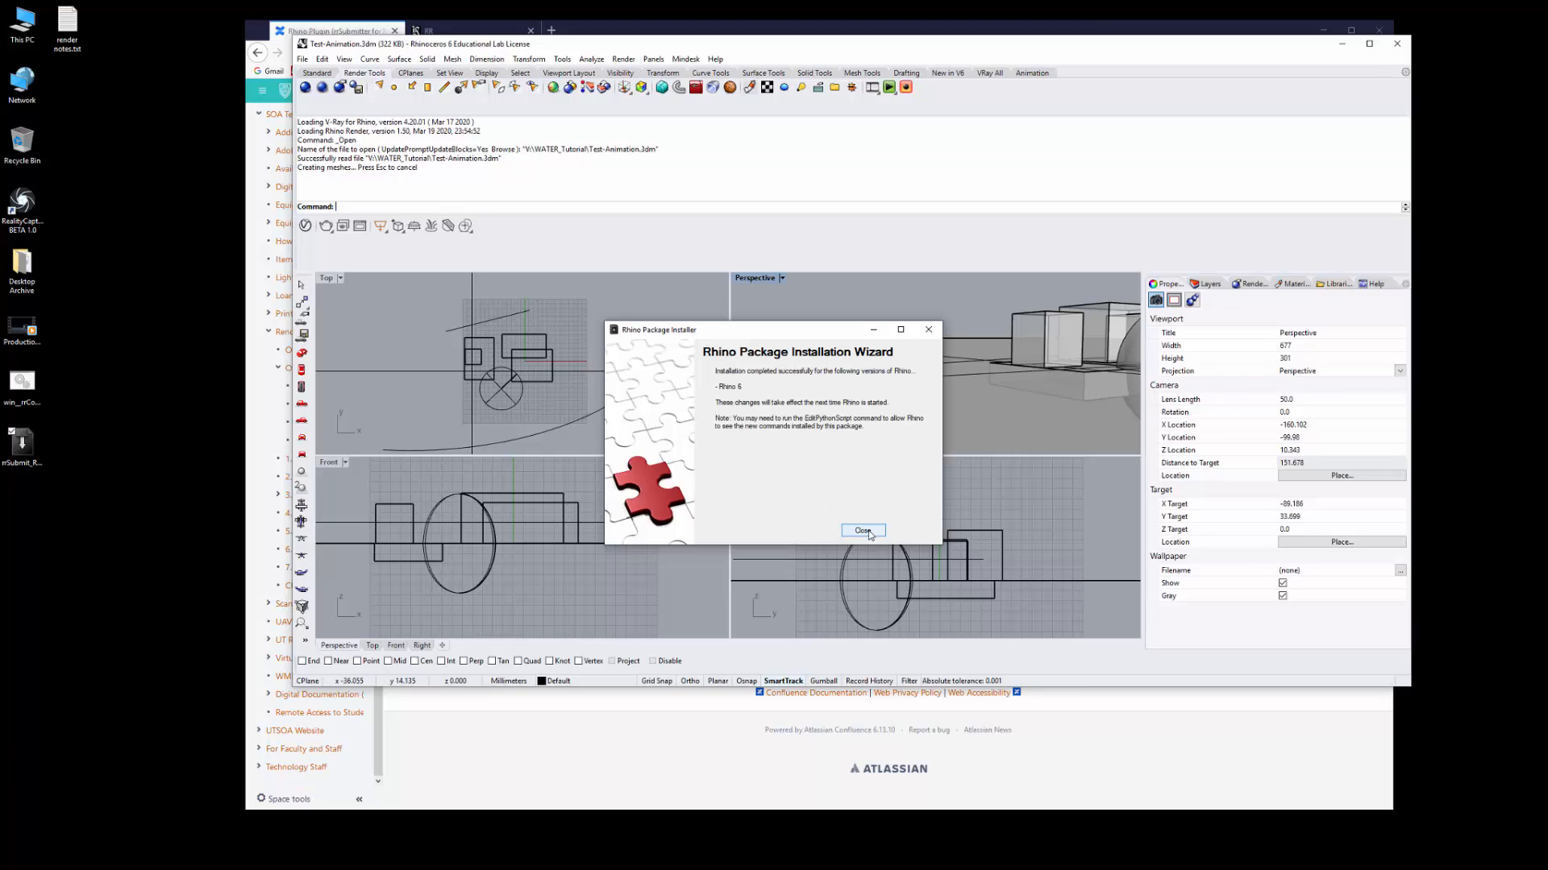
{"action": "left_click", "coordinate": [863, 530]}
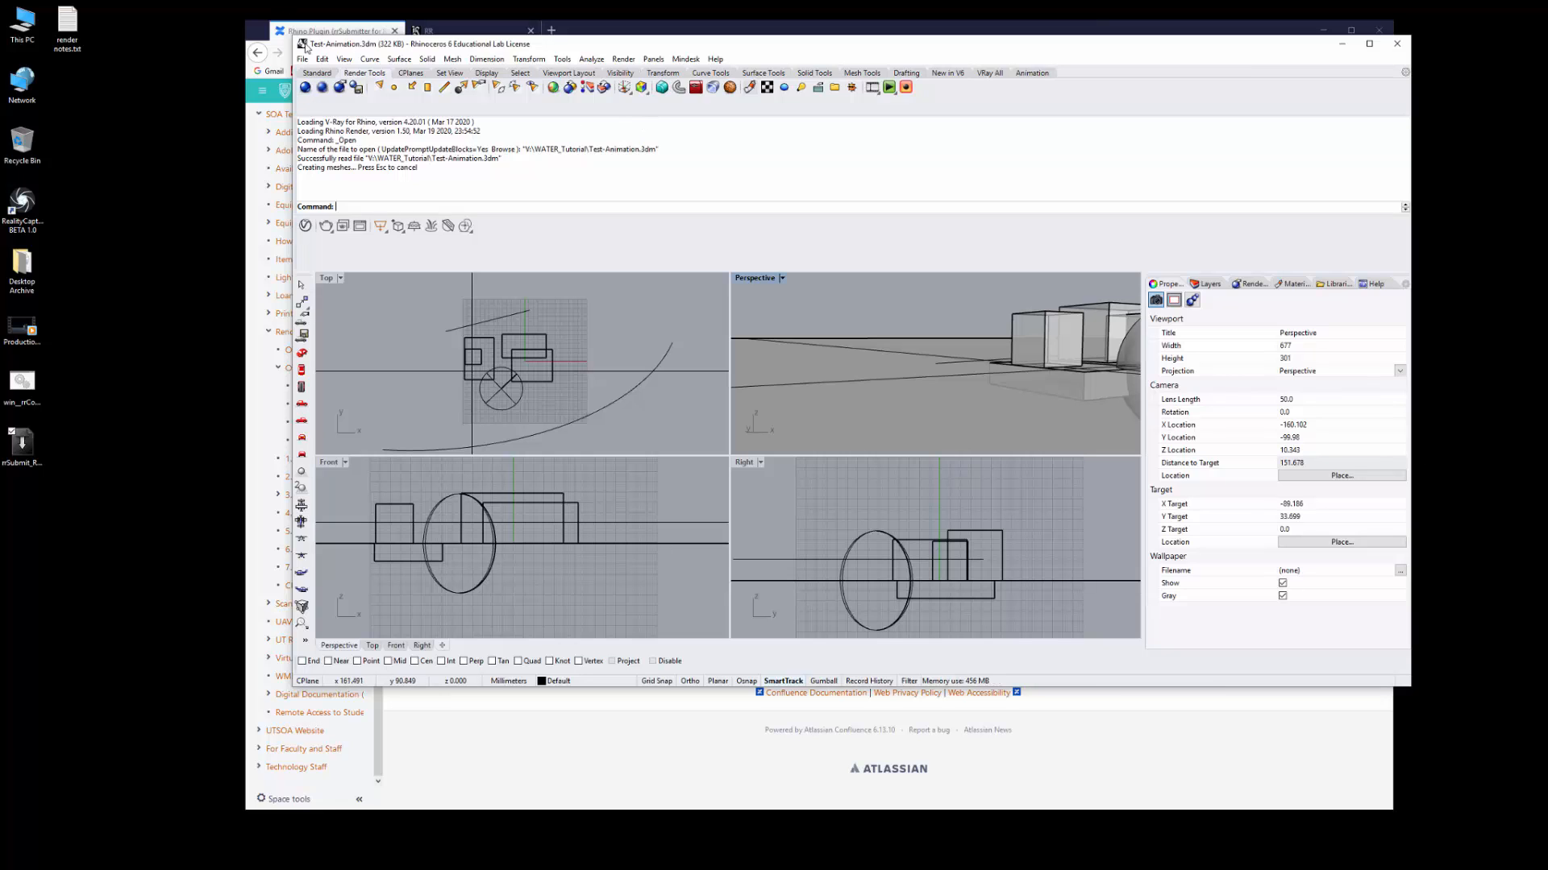
Exit Rhino without saving, restart it and reopen Test-Animation.3dm in a maximized window
{"action": "left_click", "coordinate": [303, 45]}
{"action": "left_click", "coordinate": [334, 134]}
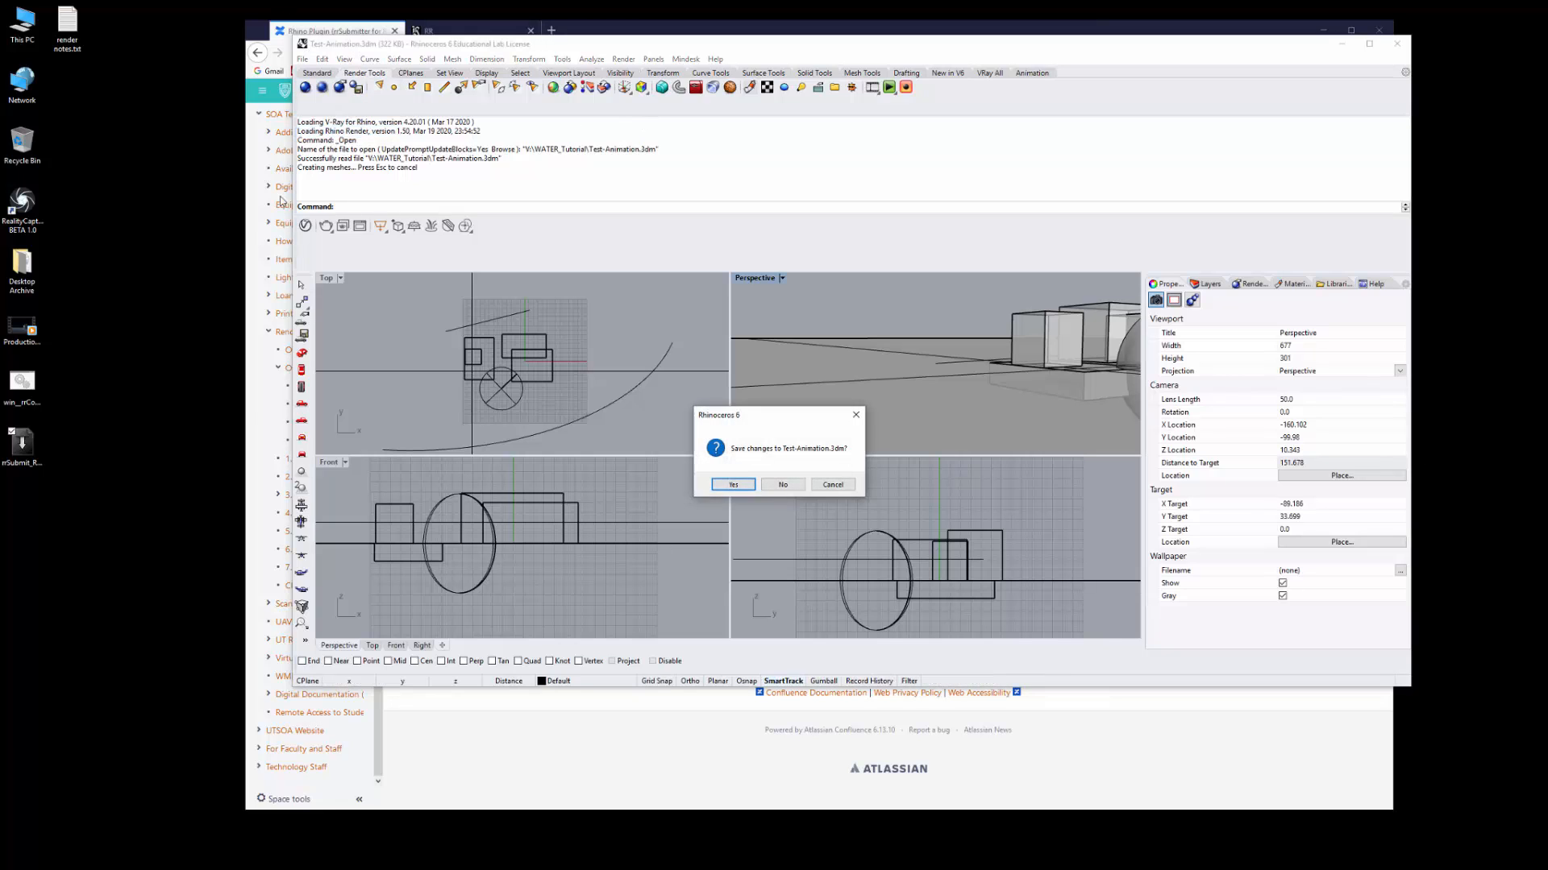
{"action": "left_click", "coordinate": [769, 487]}
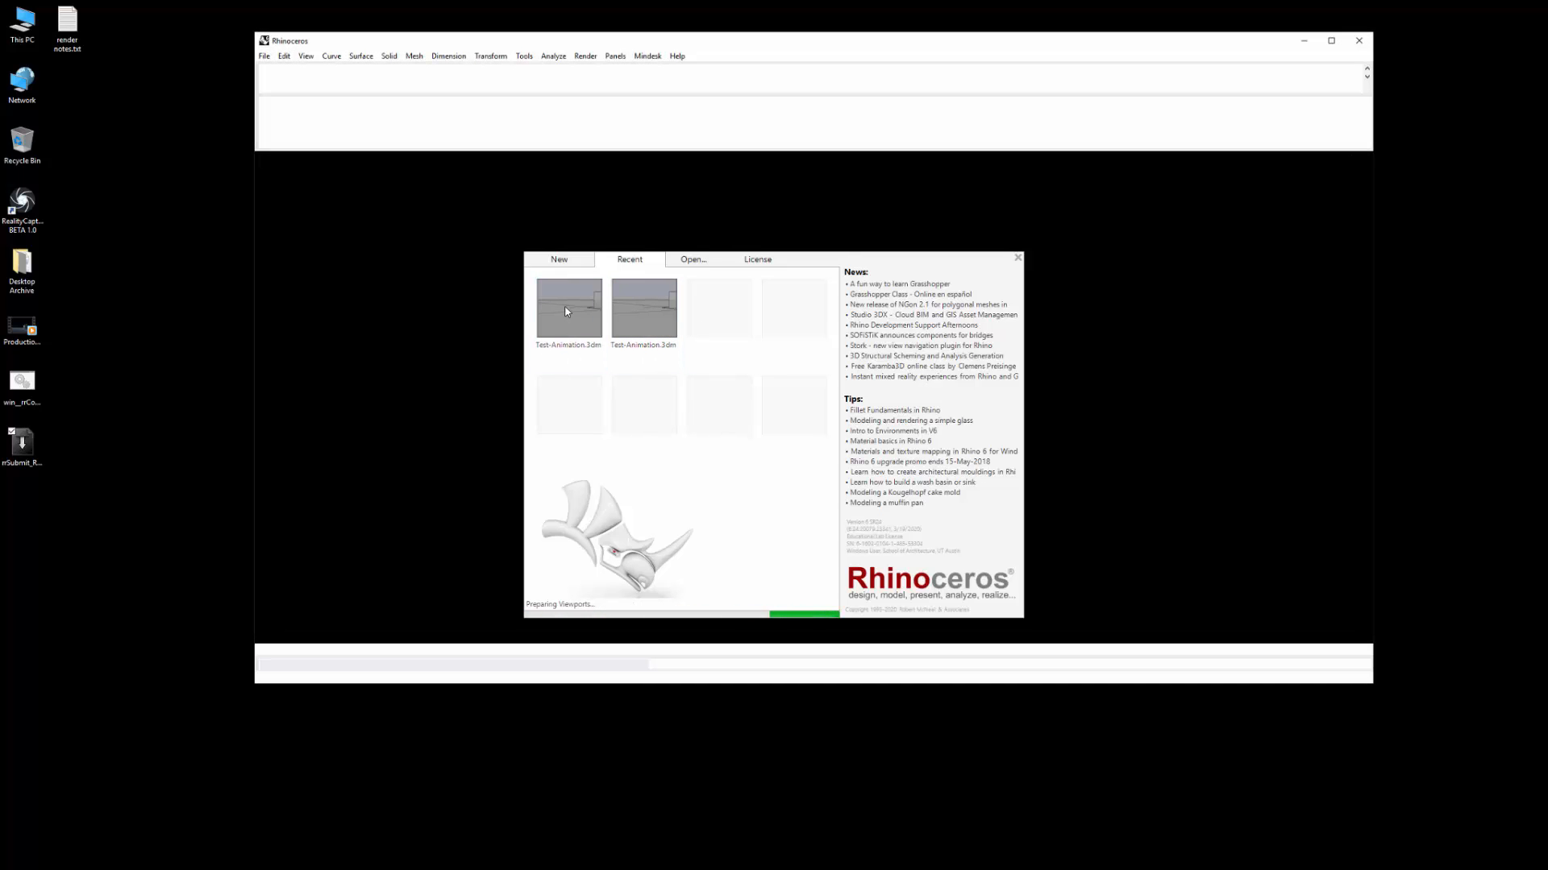
{"action": "left_click", "coordinate": [1330, 41]}
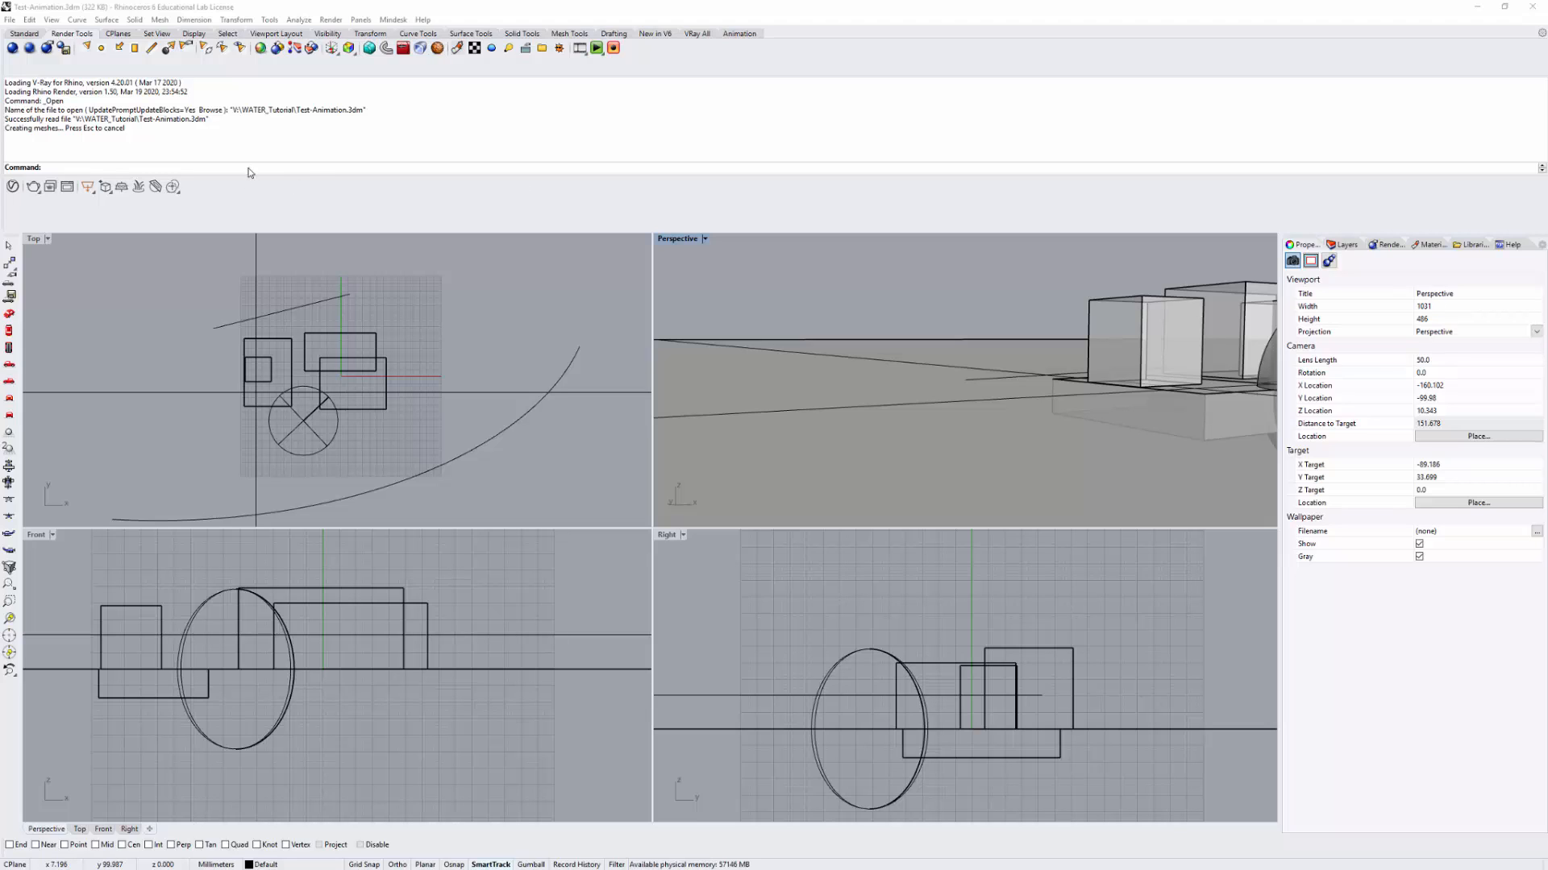
Run the EditPythonScript command and minimize the Rhino Python Editor
{"action": "left_click", "coordinate": [319, 167]}
{"action": "key", "text": "ctrl+v"}
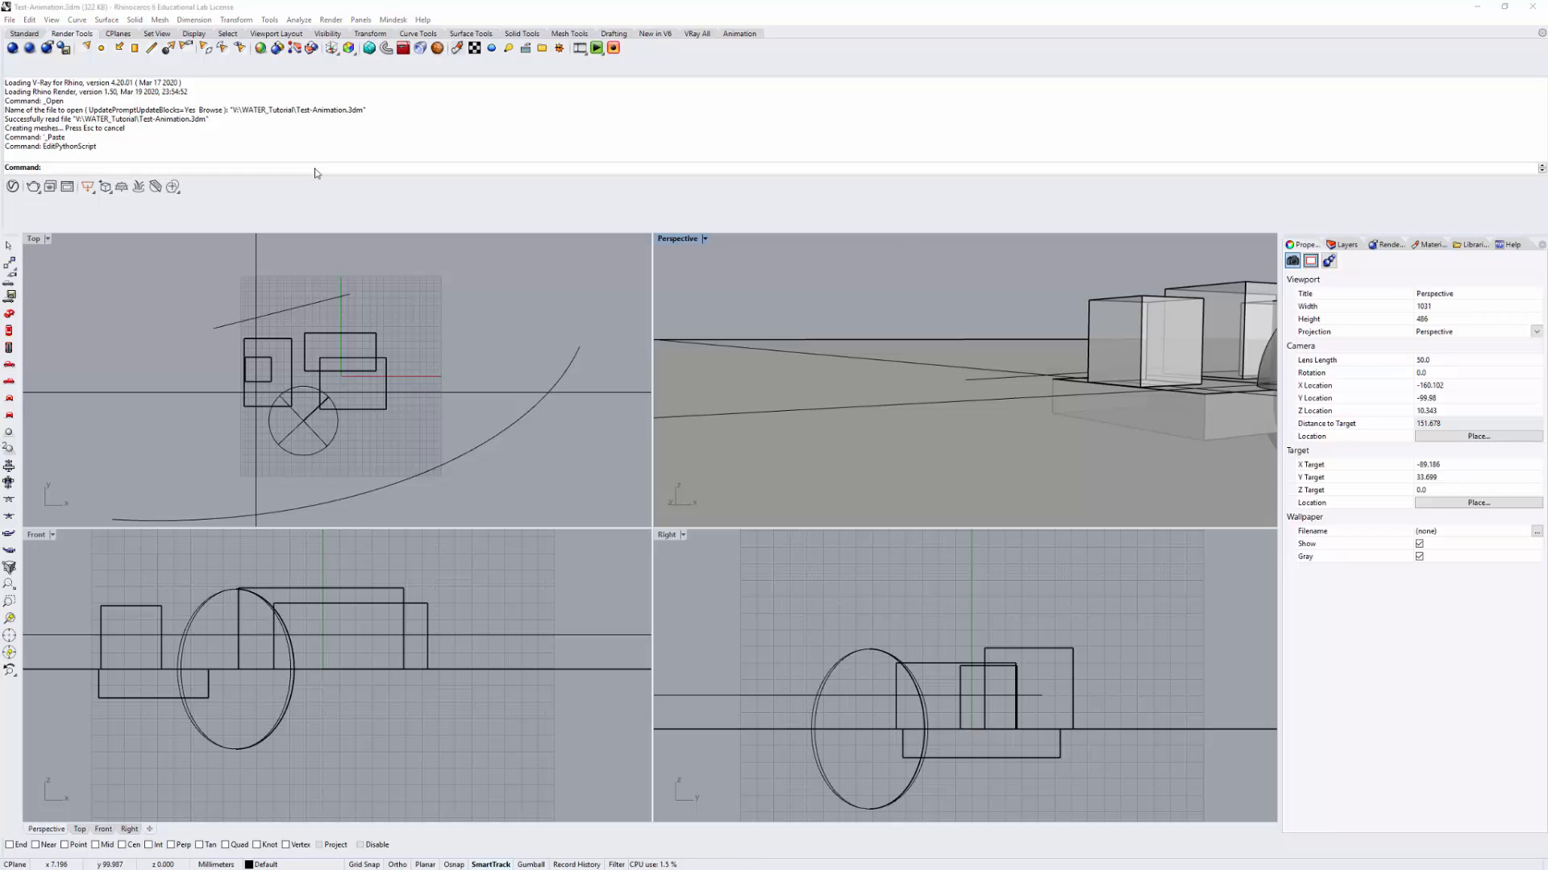
{"action": "left_click_drag", "start_coordinate": [1547, 211], "coordinate": [384, 165]}
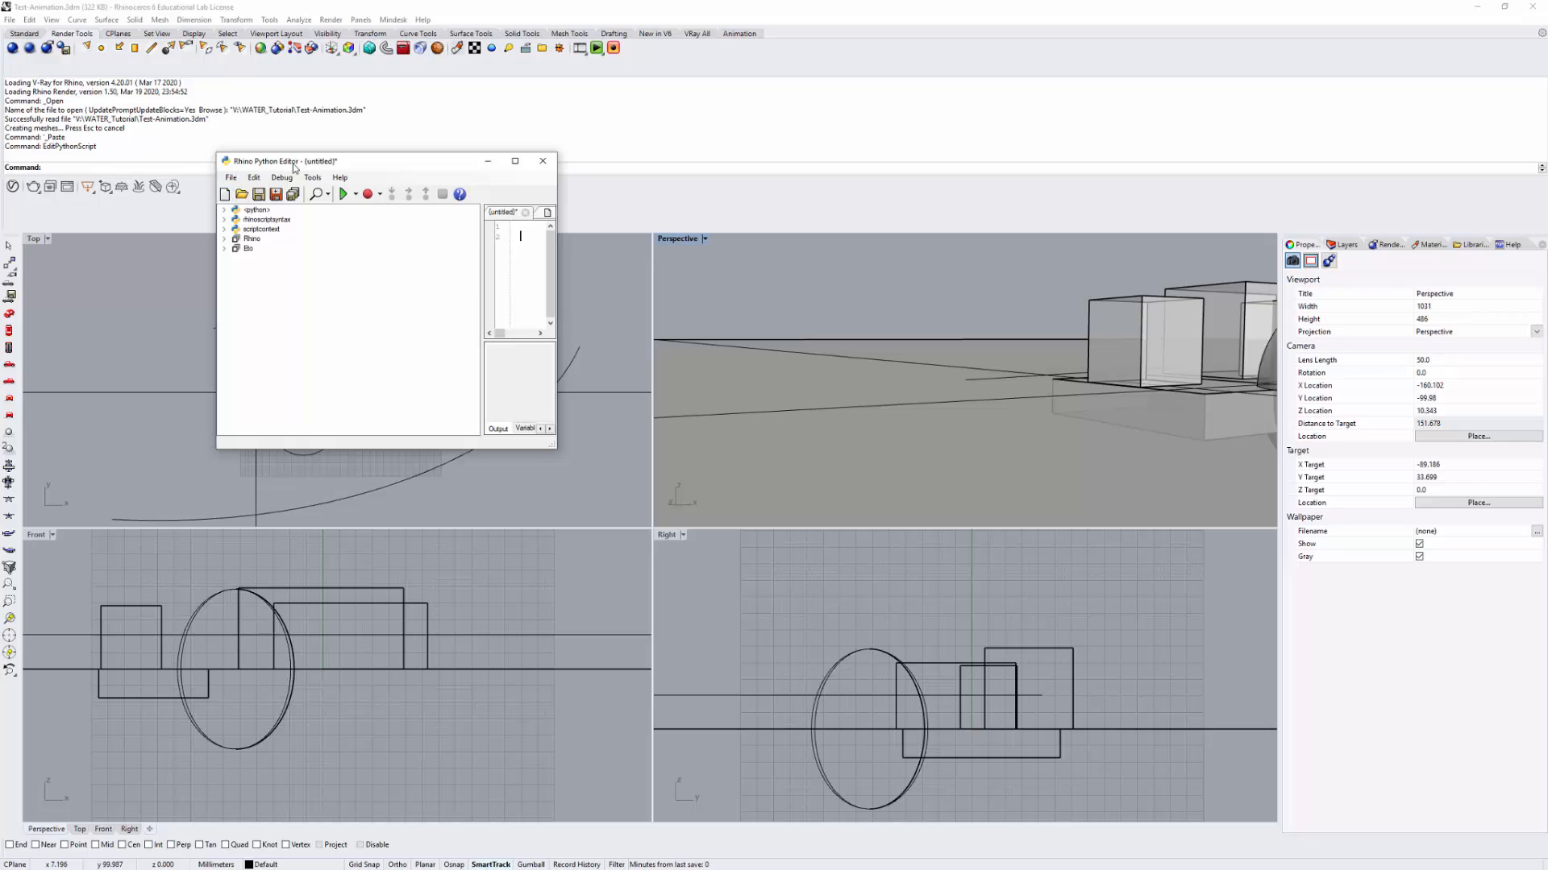
{"action": "left_click", "coordinate": [487, 162]}
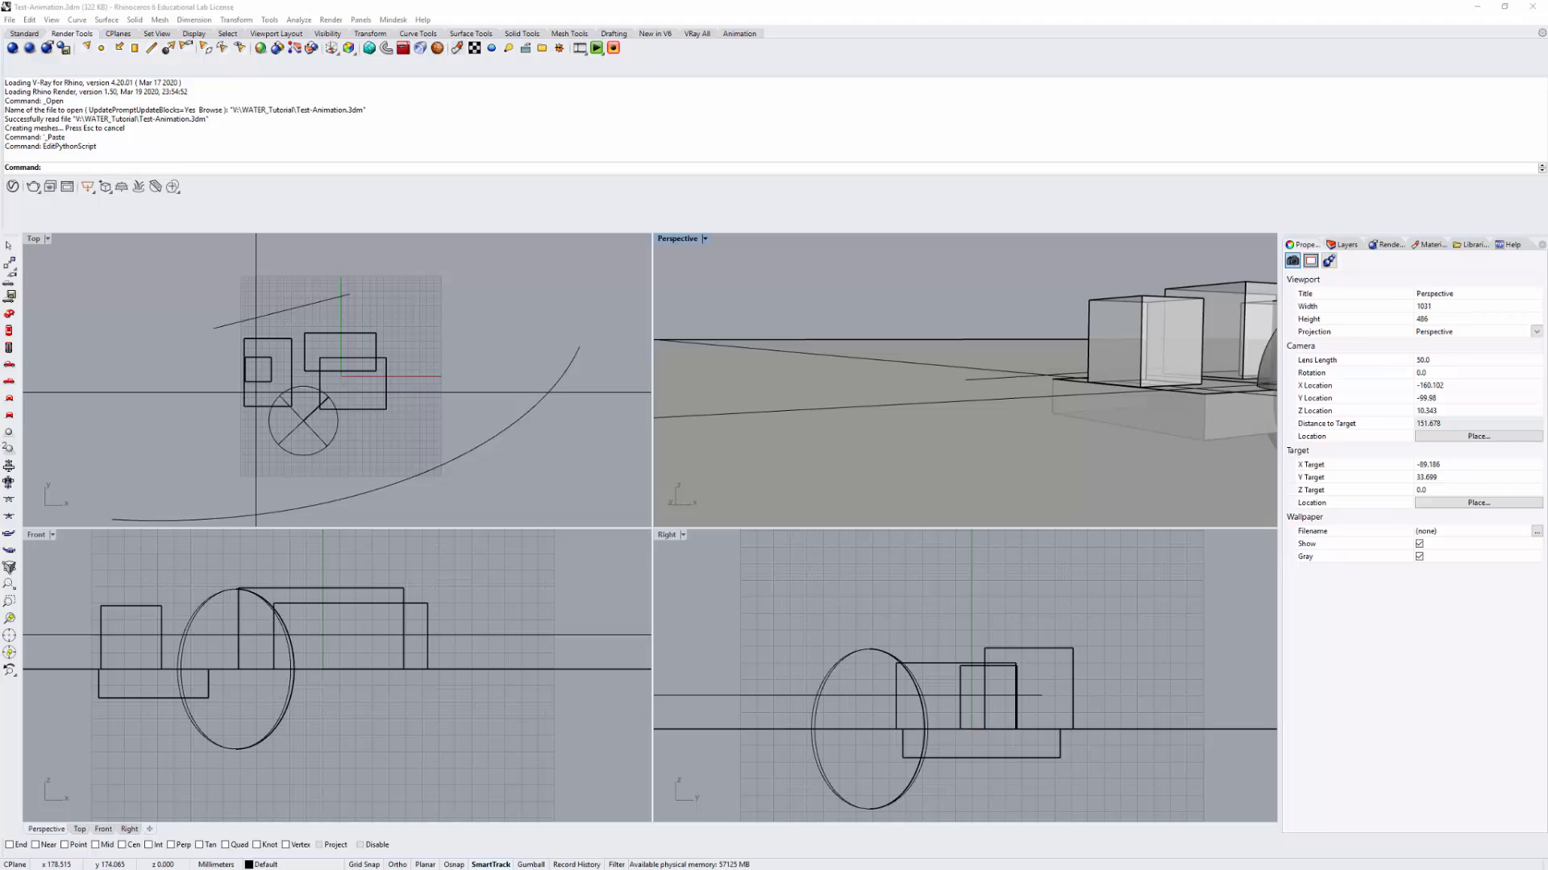
Run the rrSubmit plugin command and save the scene to launch the render farm submitter
{"action": "left_click", "coordinate": [134, 166]}
{"action": "key", "text": "ctrl+v"}
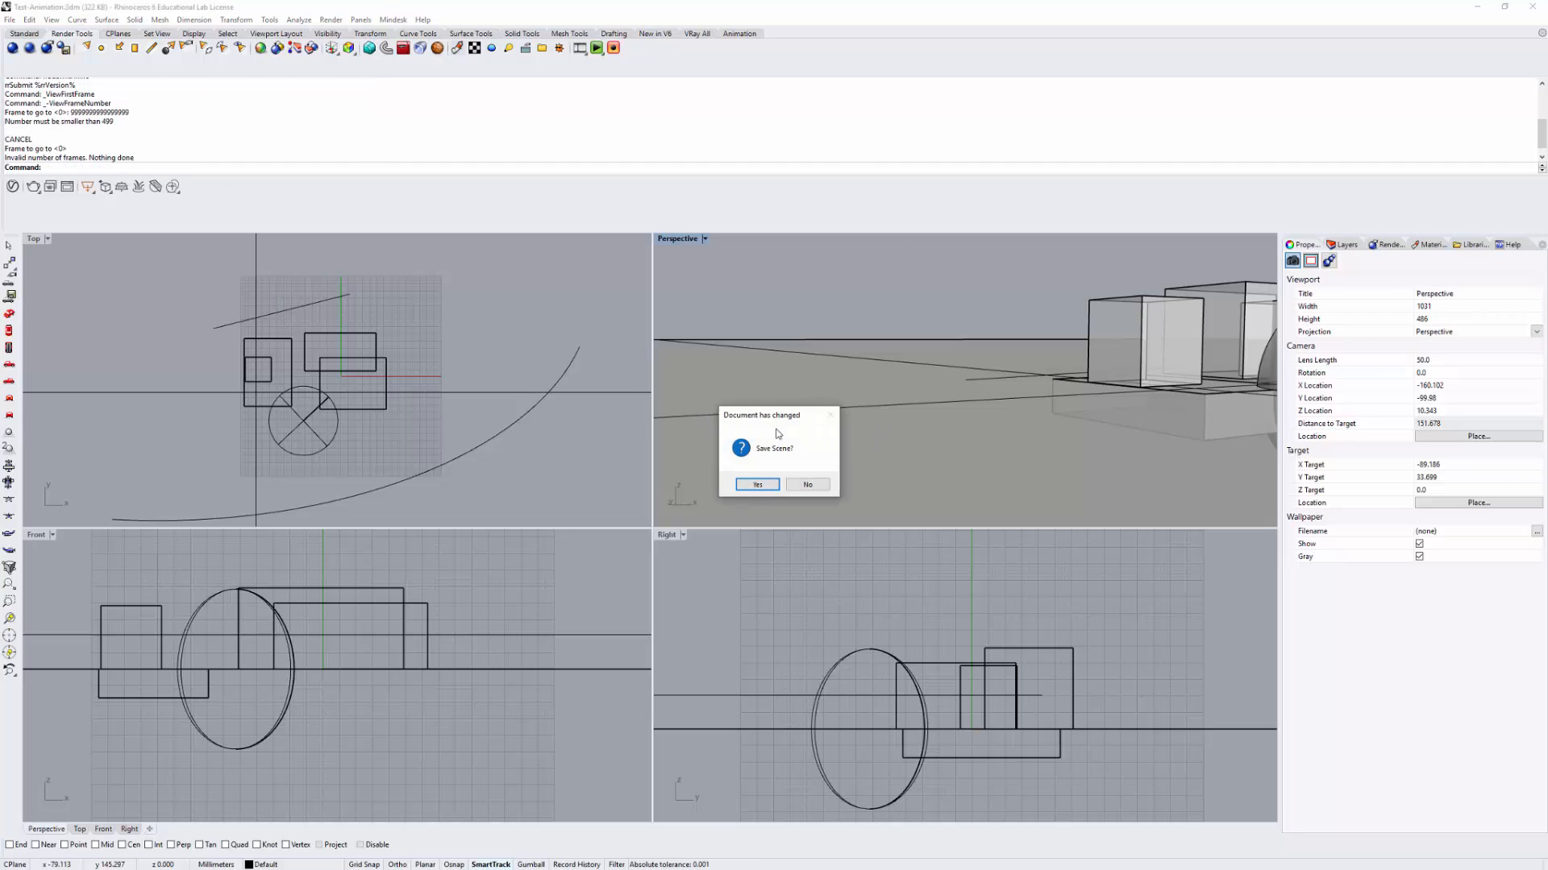
{"action": "left_click", "coordinate": [761, 485]}
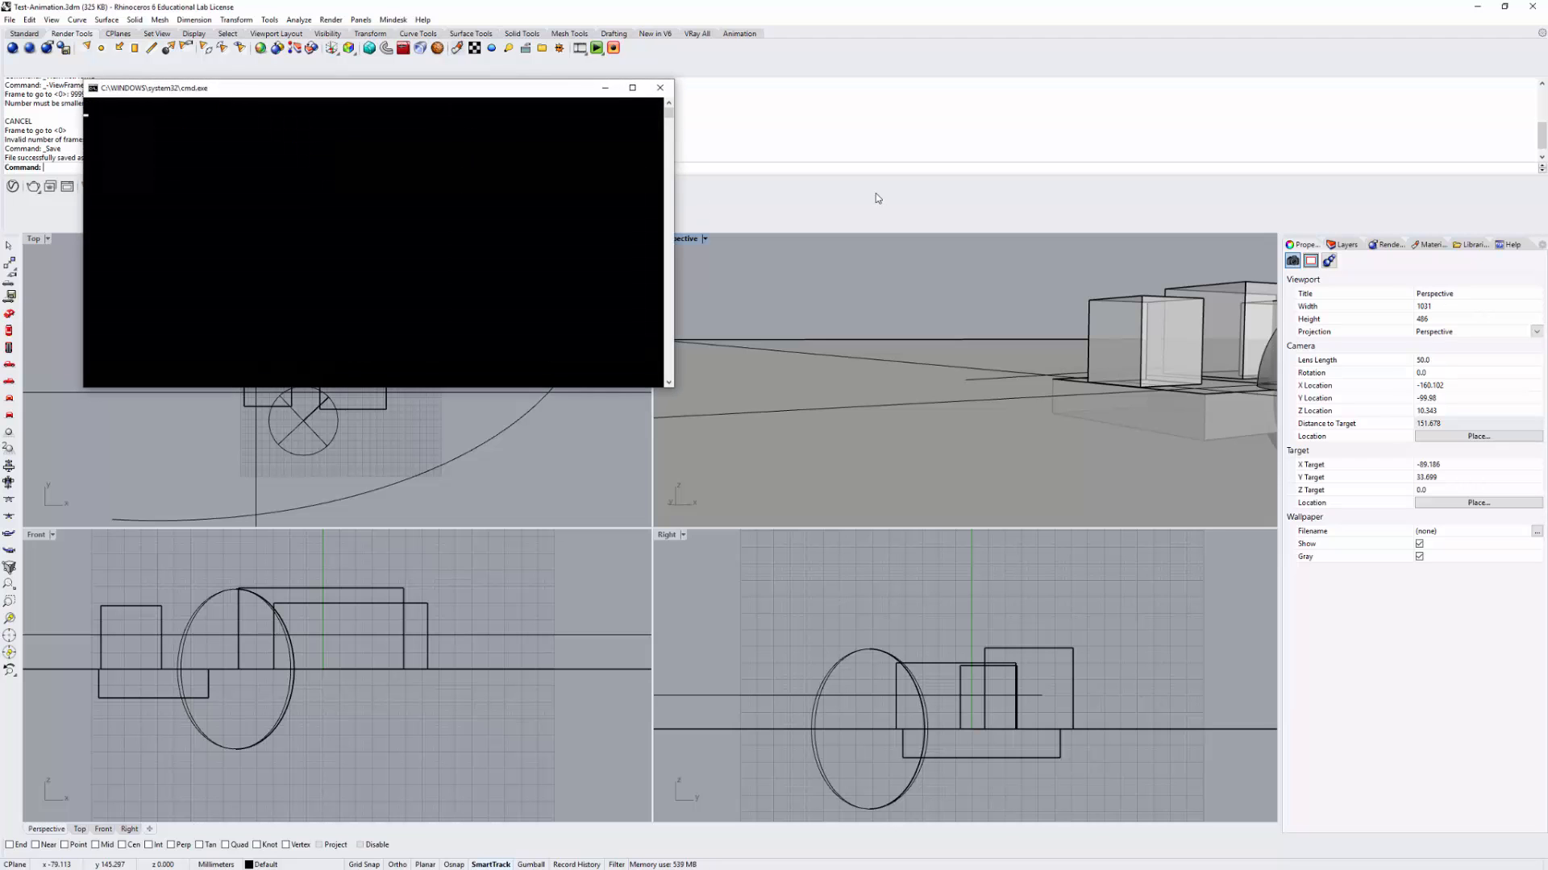
{"action": "left_click_drag", "start_coordinate": [314, 91], "coordinate": [293, 81]}
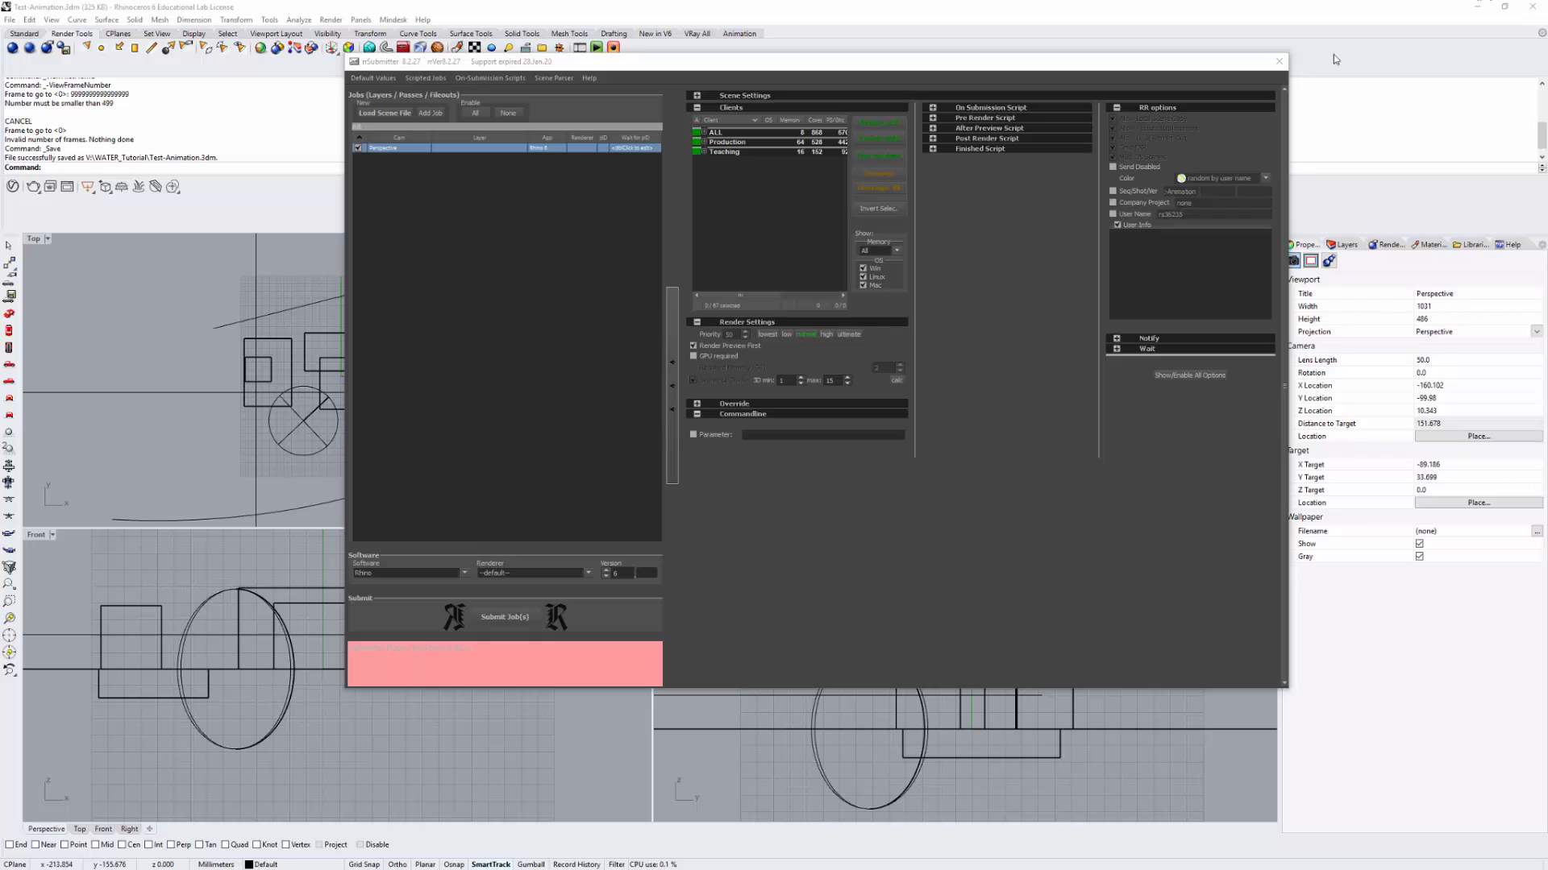
Expand the rrSubmitter Scene Settings and set the Scene Database to the scene file's WATER_Tutorial folder path
{"action": "left_click_drag", "start_coordinate": [808, 69], "coordinate": [797, 65]}
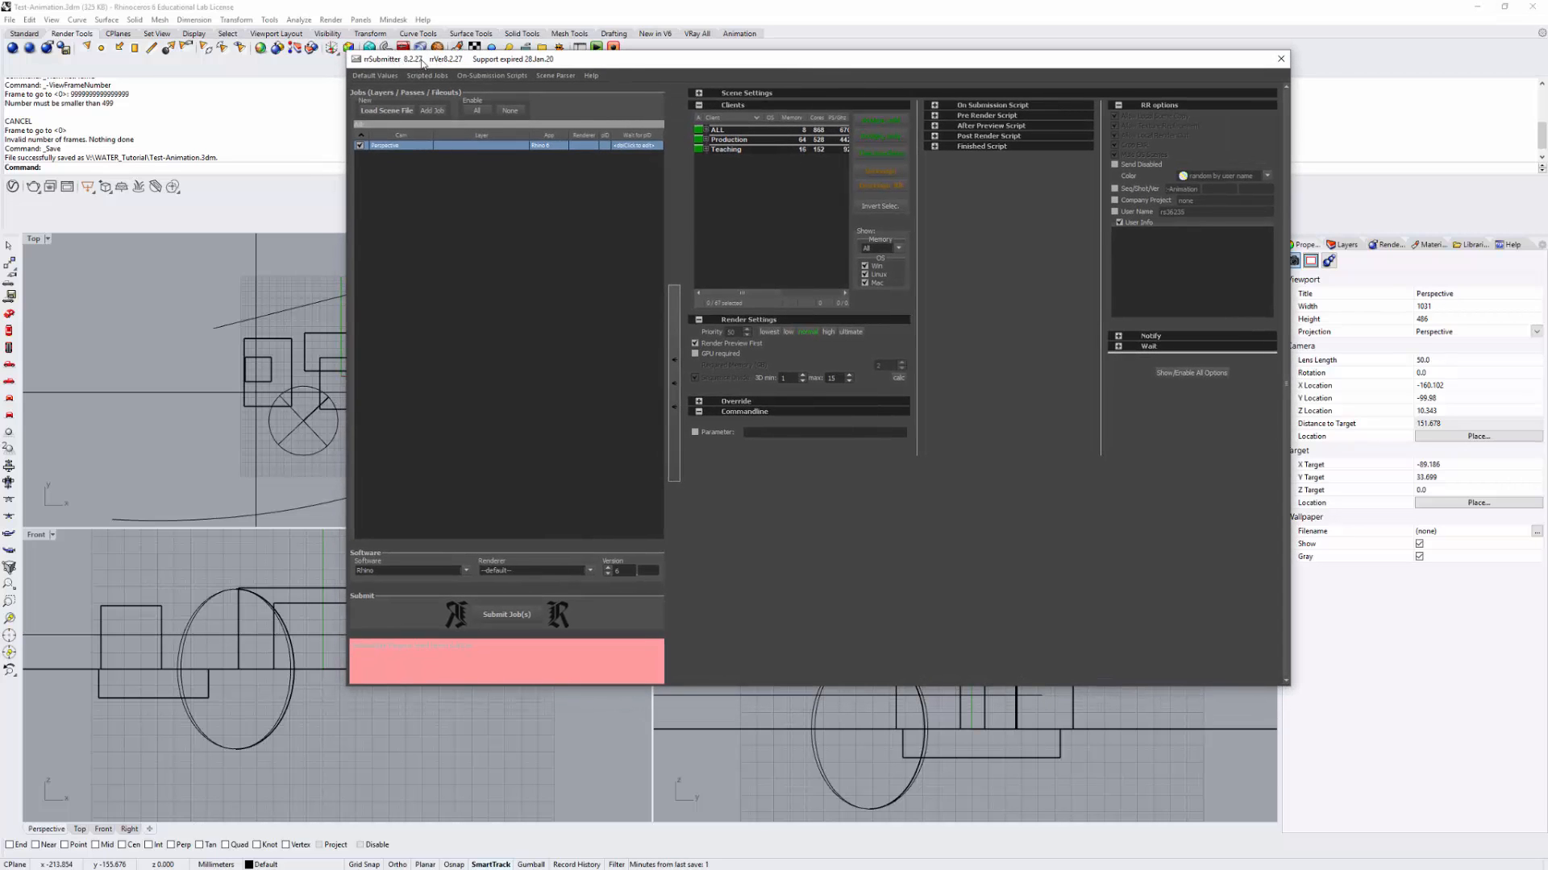
{"action": "left_click_drag", "start_coordinate": [771, 63], "coordinate": [770, 69]}
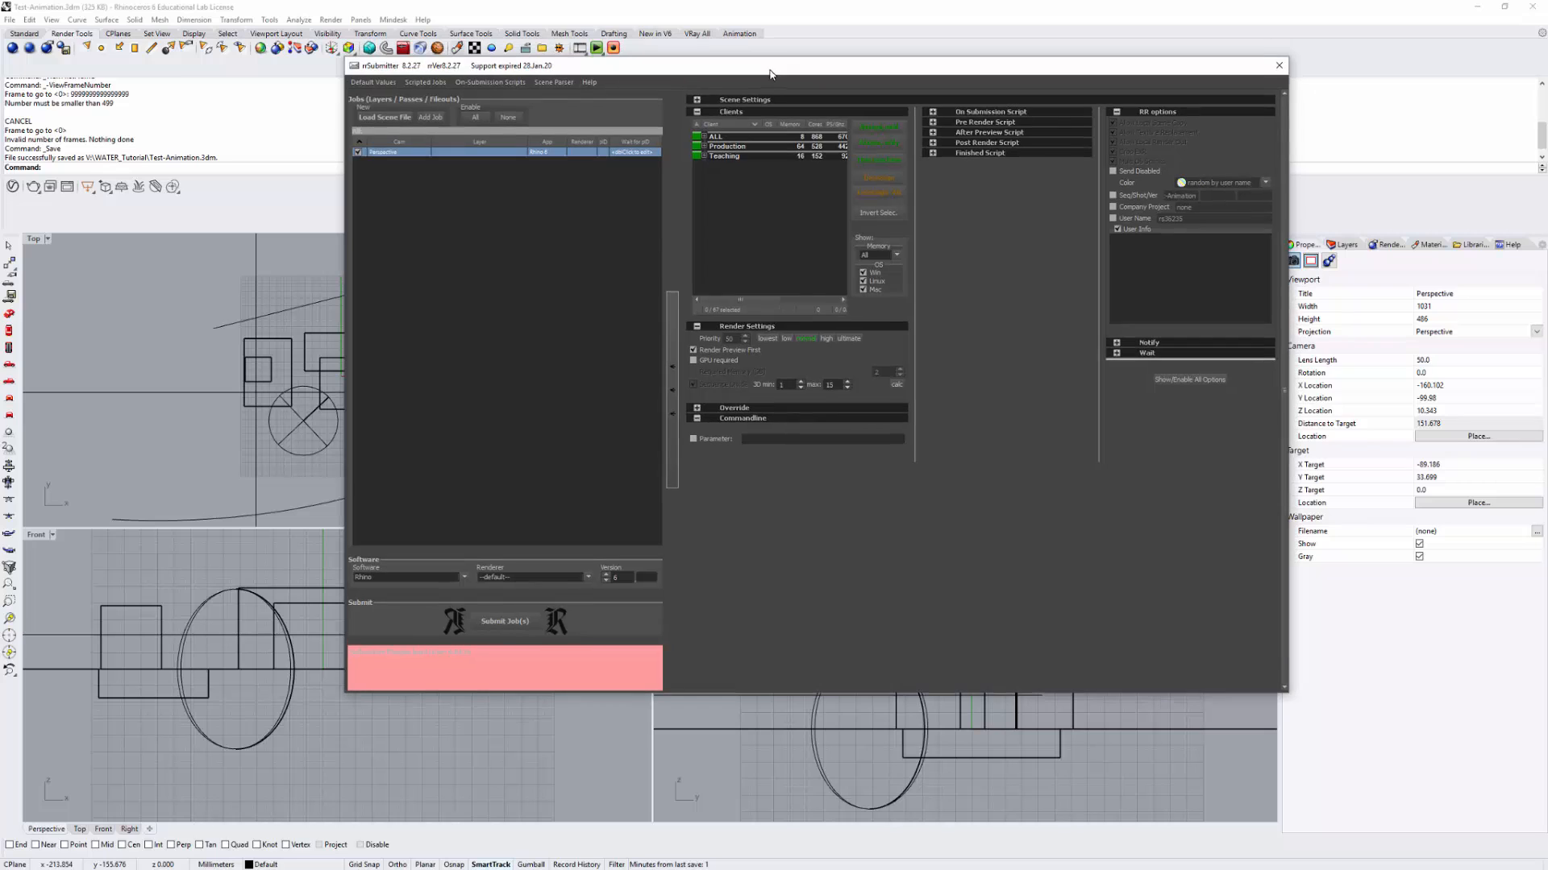
{"action": "left_click", "coordinate": [696, 99]}
{"action": "left_click_drag", "start_coordinate": [871, 73], "coordinate": [874, 79]}
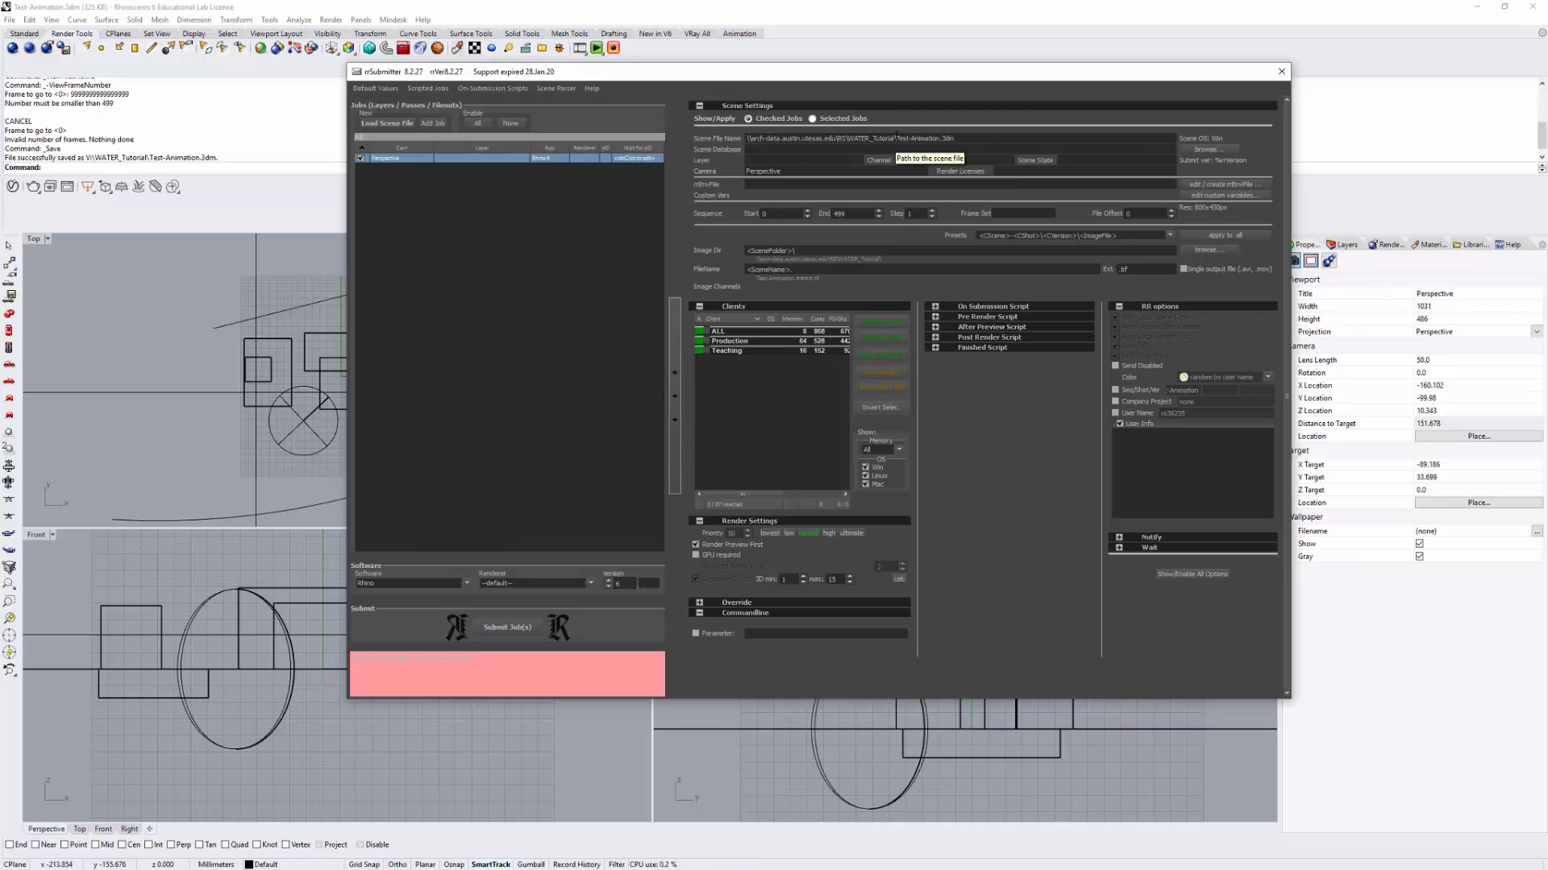
{"action": "left_click_drag", "start_coordinate": [897, 139], "coordinate": [743, 140]}
{"action": "key", "text": "ctrl+c"}
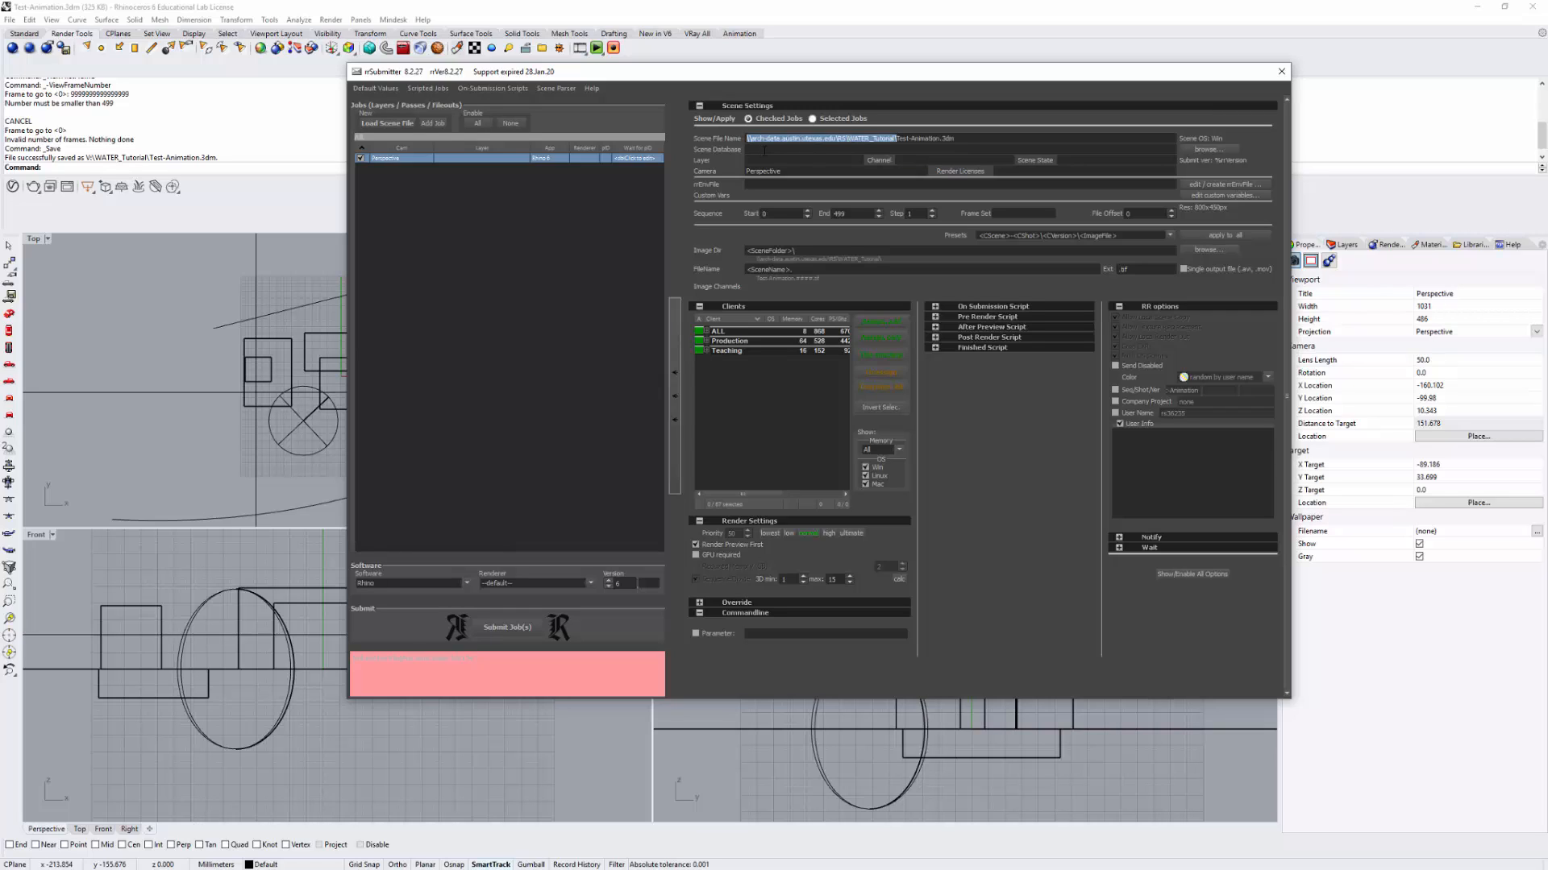
{"action": "left_click", "coordinate": [767, 150]}
{"action": "key", "text": "ctrl+v"}
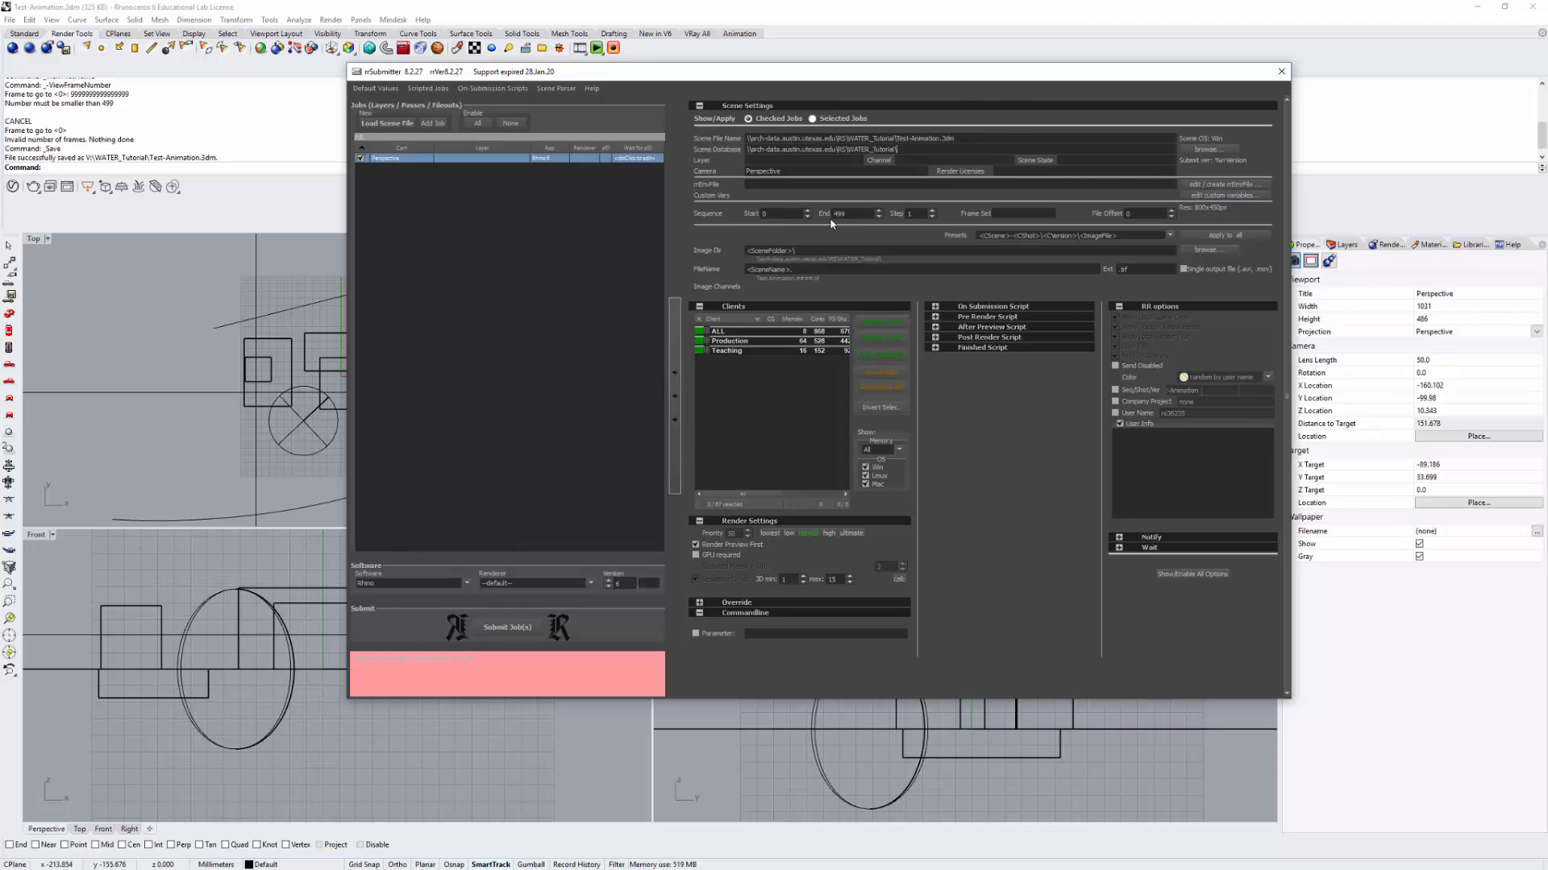
Set the output file extension to .bmp for the rendered frames
{"action": "double_click", "coordinate": [860, 212]}
{"action": "left_click", "coordinate": [764, 252]}
{"action": "key", "text": "Tab"}
{"action": "left_click", "coordinate": [1139, 268]}
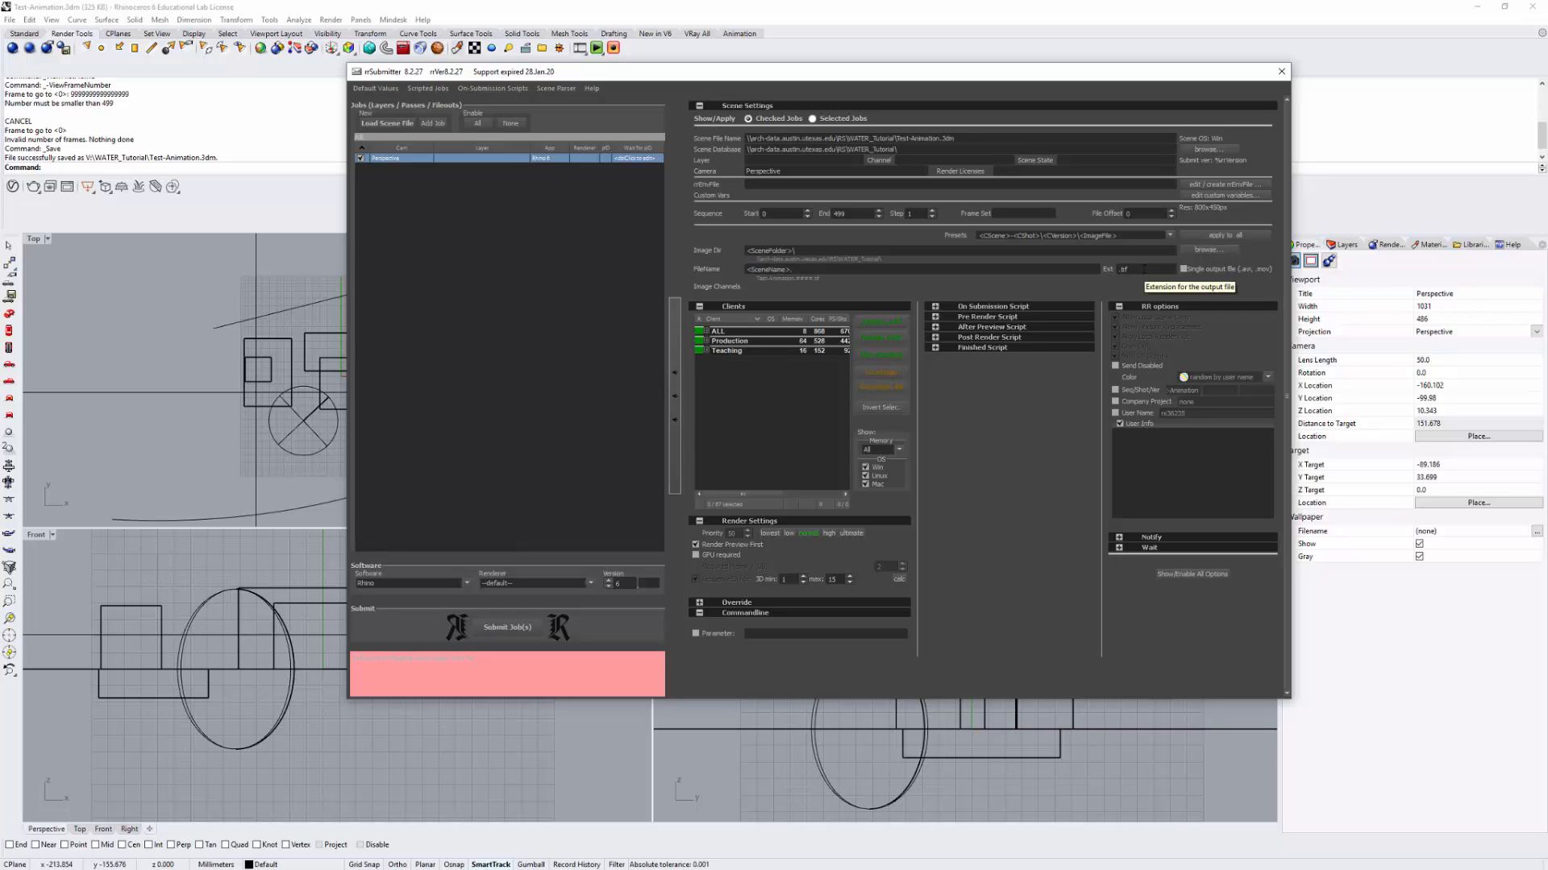
{"action": "type", "text": ".bmp"}
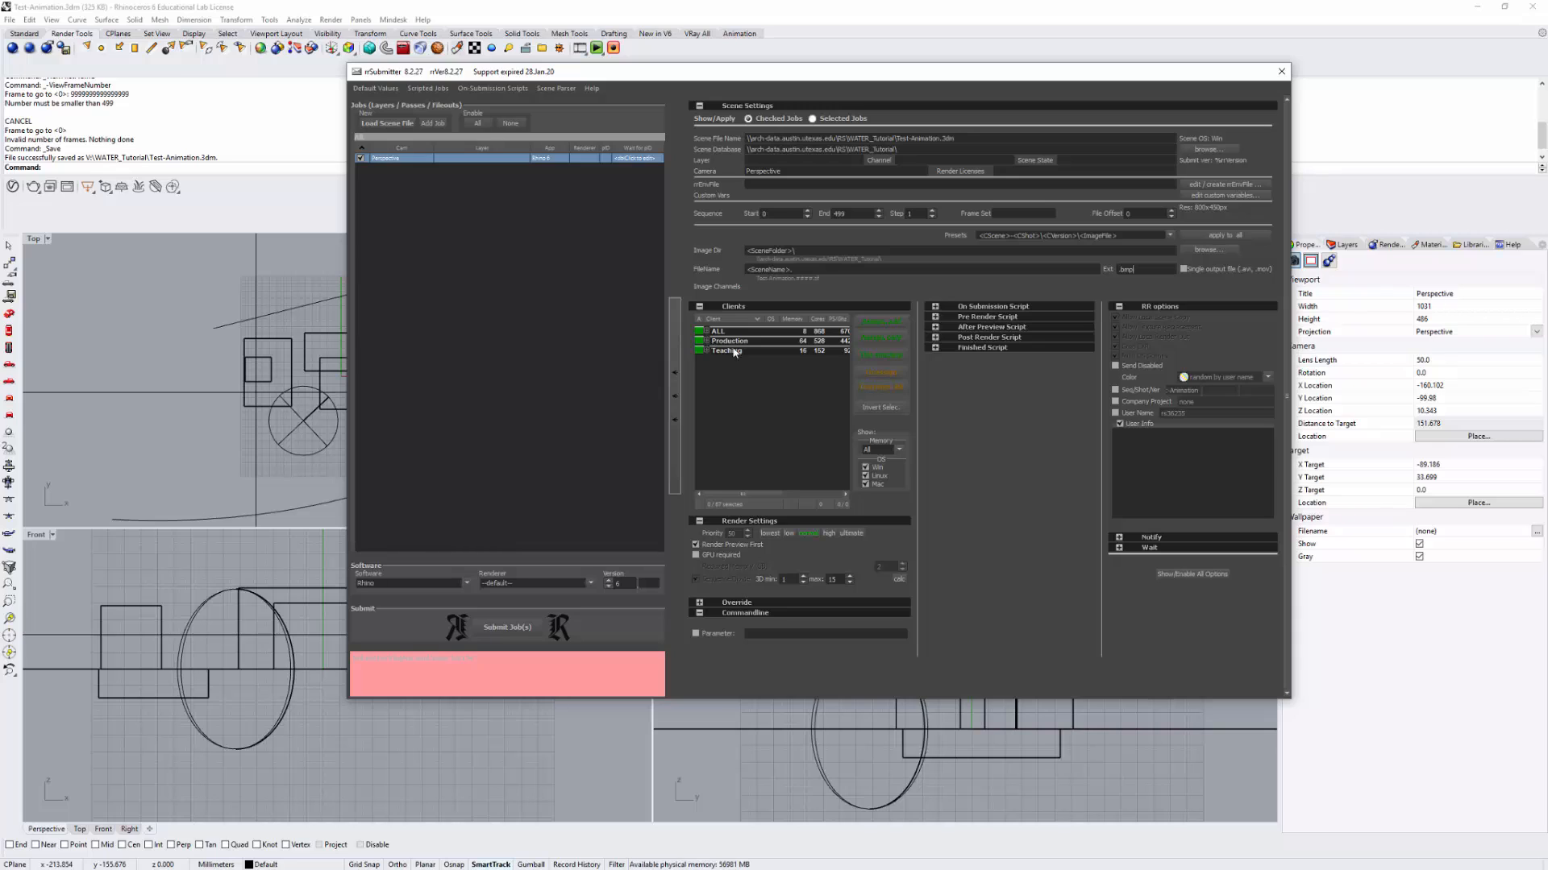
Restrict the render job to the clients in the Production group
{"action": "left_click", "coordinate": [708, 342]}
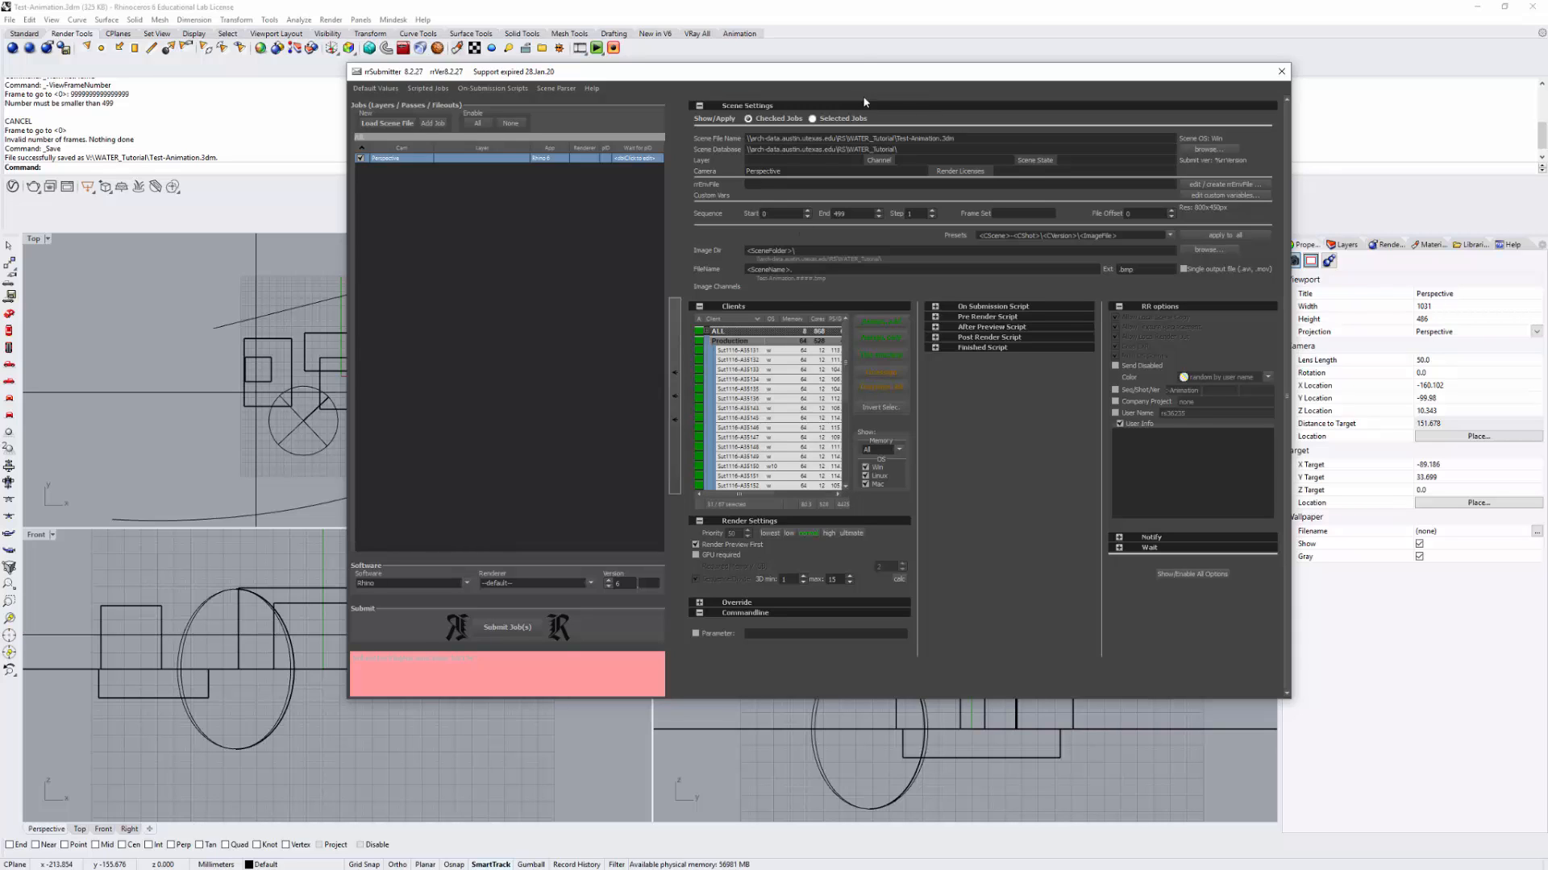
{"action": "left_click_drag", "start_coordinate": [853, 74], "coordinate": [852, 68]}
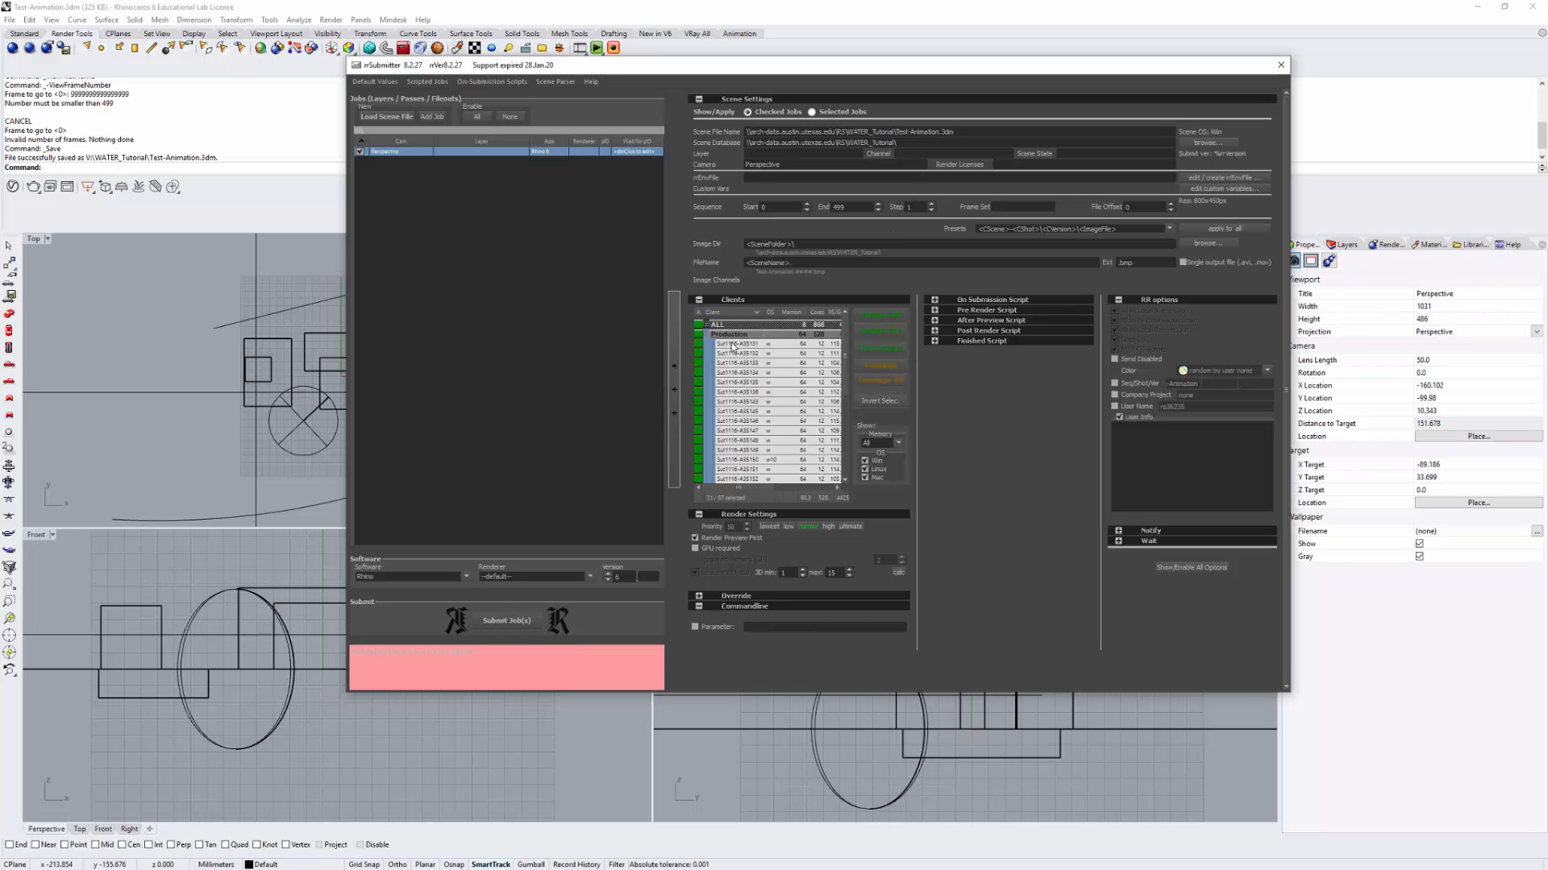
{"action": "left_click", "coordinate": [880, 335]}
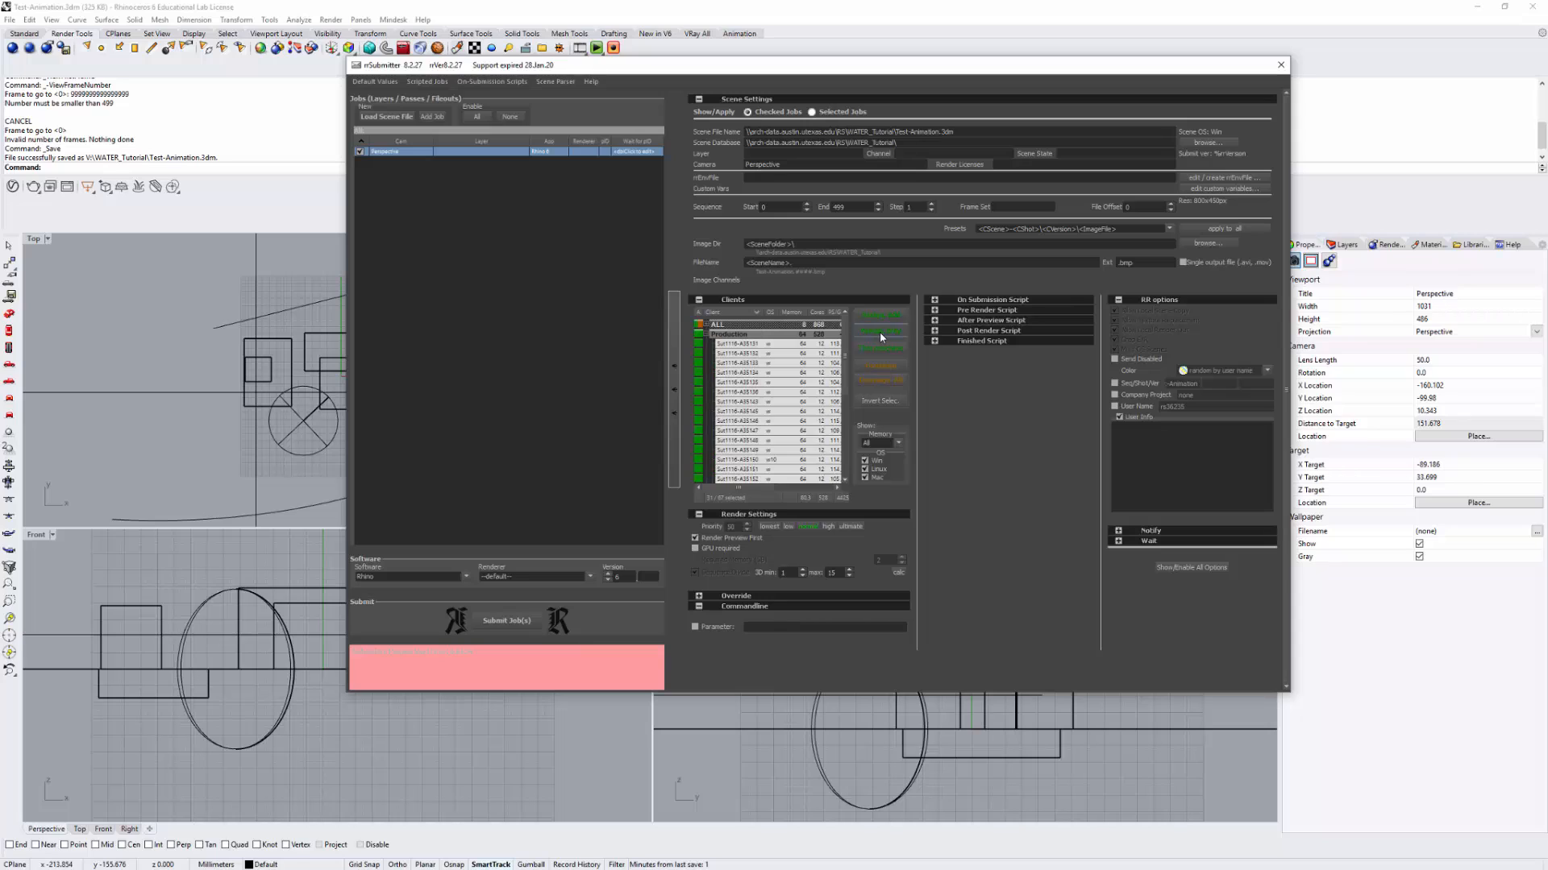
Turn off Render Preview First for the job and keep the renderer set to --default--
{"action": "left_click", "coordinate": [704, 335]}
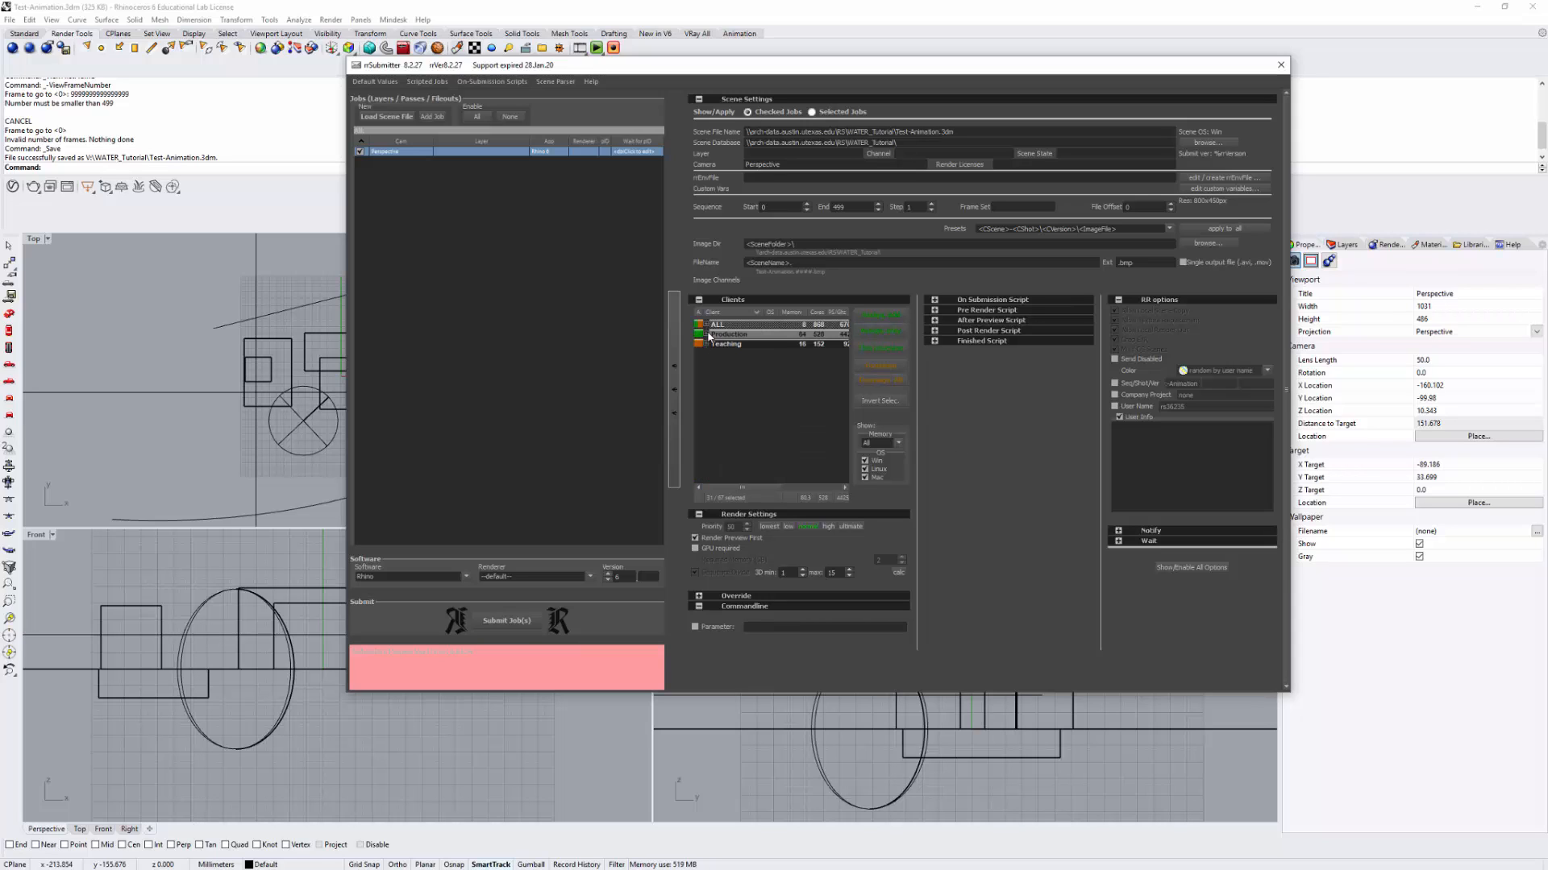
{"action": "left_click", "coordinate": [695, 538]}
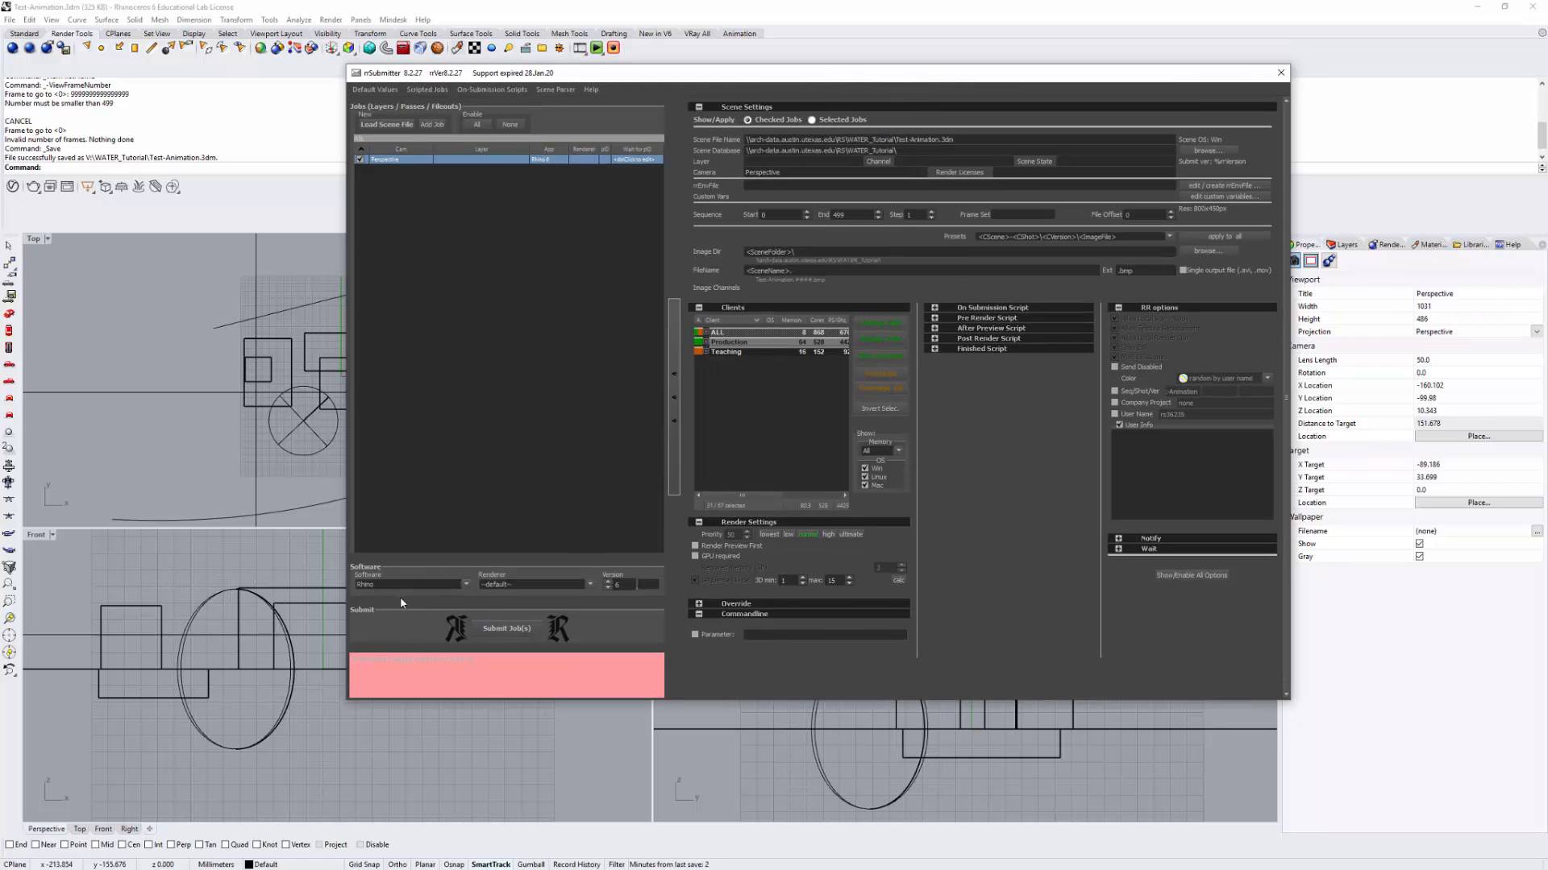
{"action": "left_click", "coordinate": [588, 585]}
{"action": "left_click", "coordinate": [516, 596]}
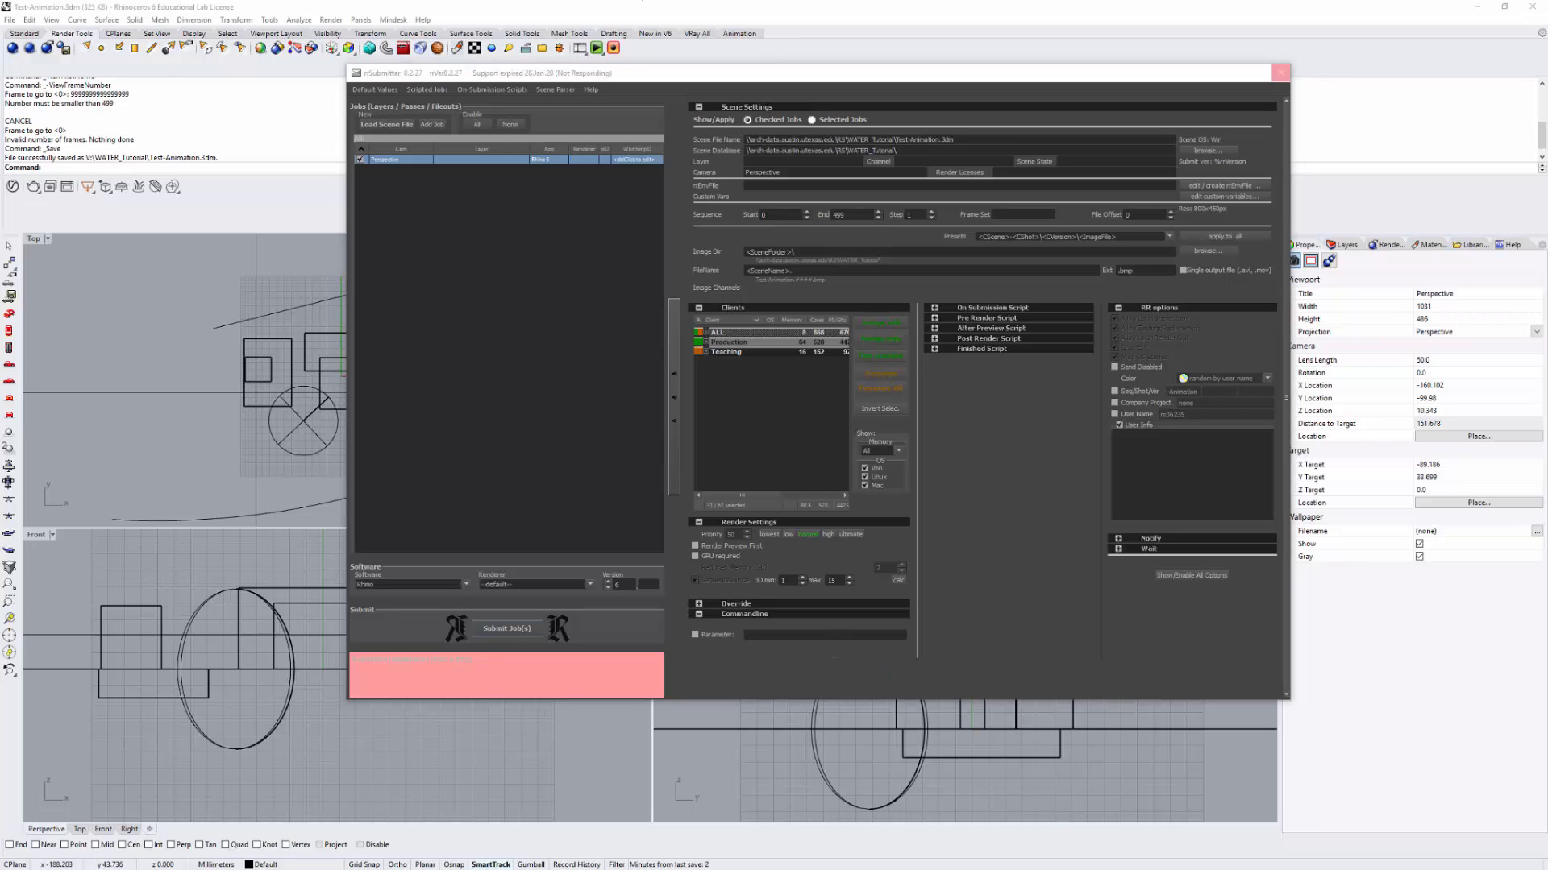
Switch to the web browser's render farm monitor at arch-render.austin.utexas.edu and review the job's render information, frame previews and assigned clients
{"action": "key", "text": "alt+Tab"}
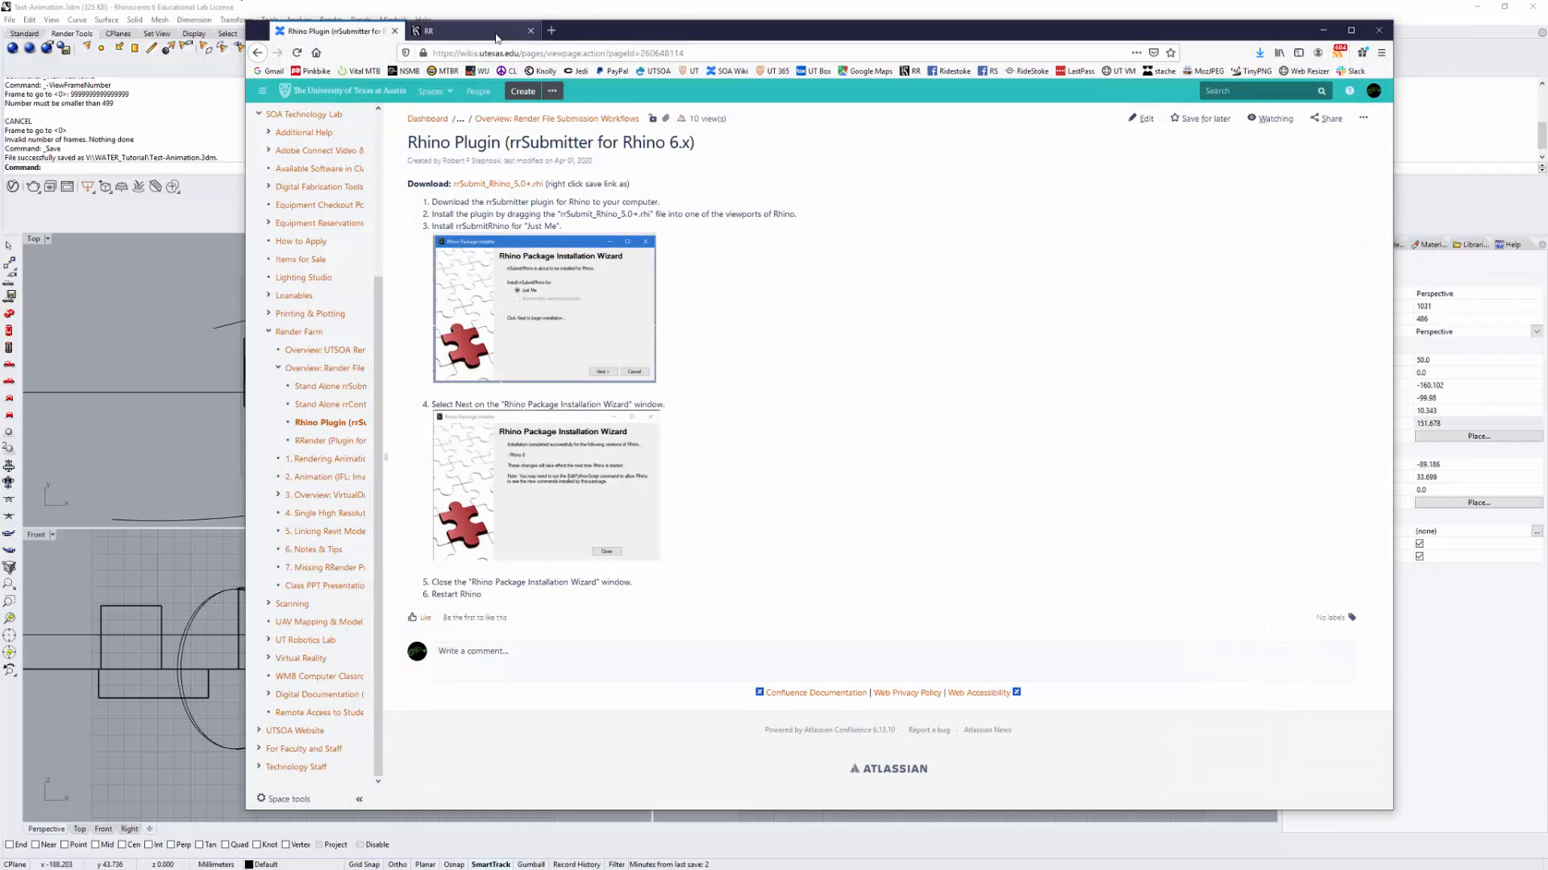
{"action": "left_click", "coordinate": [501, 37]}
{"action": "left_click", "coordinate": [588, 55]}
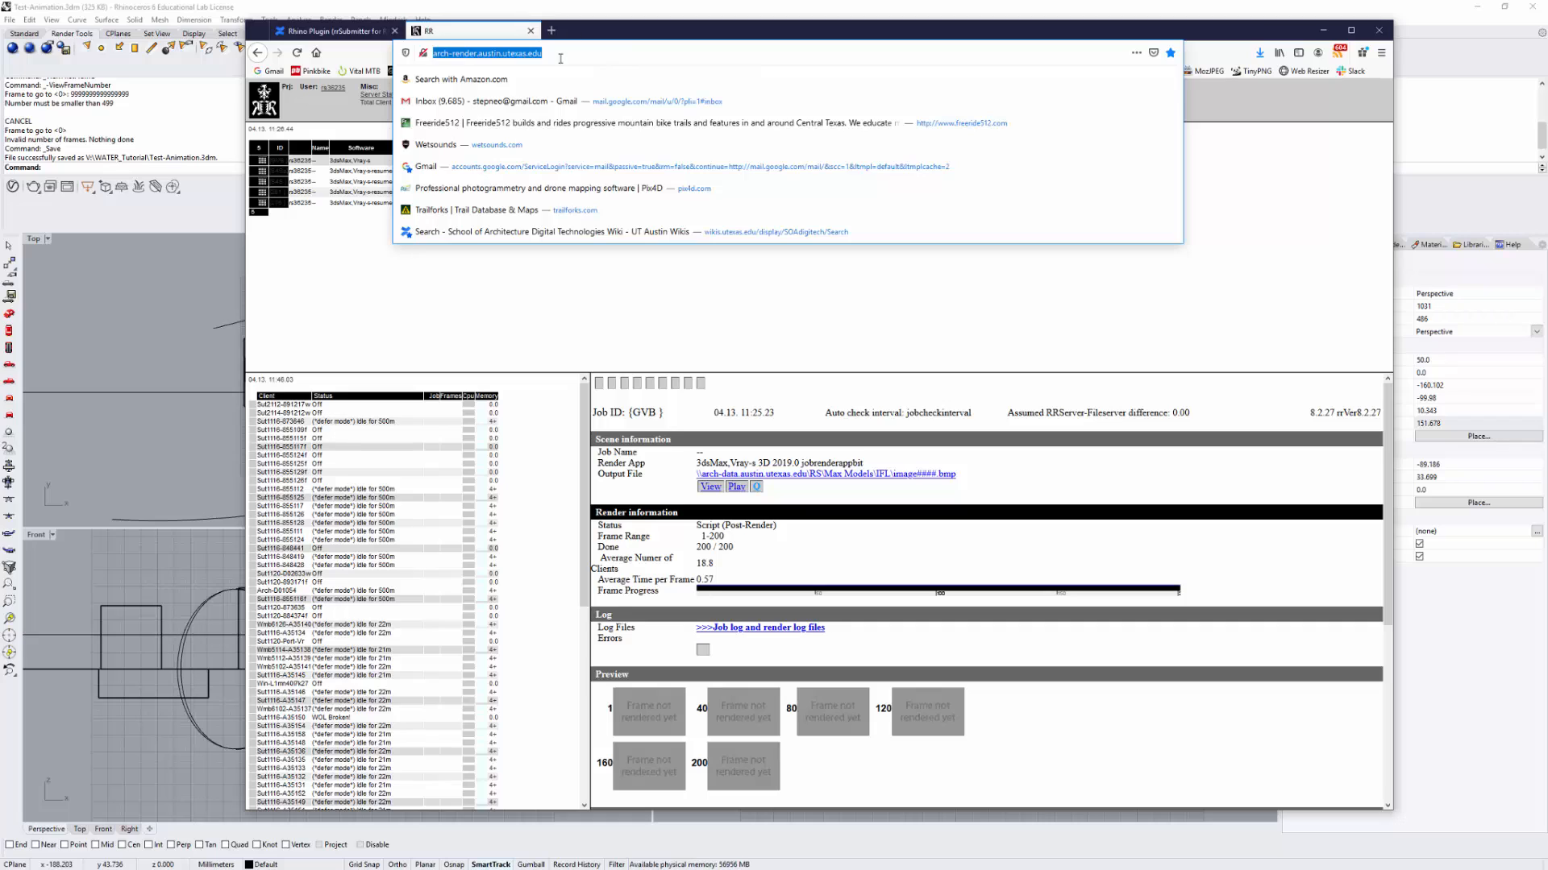
{"action": "left_click", "coordinate": [409, 307]}
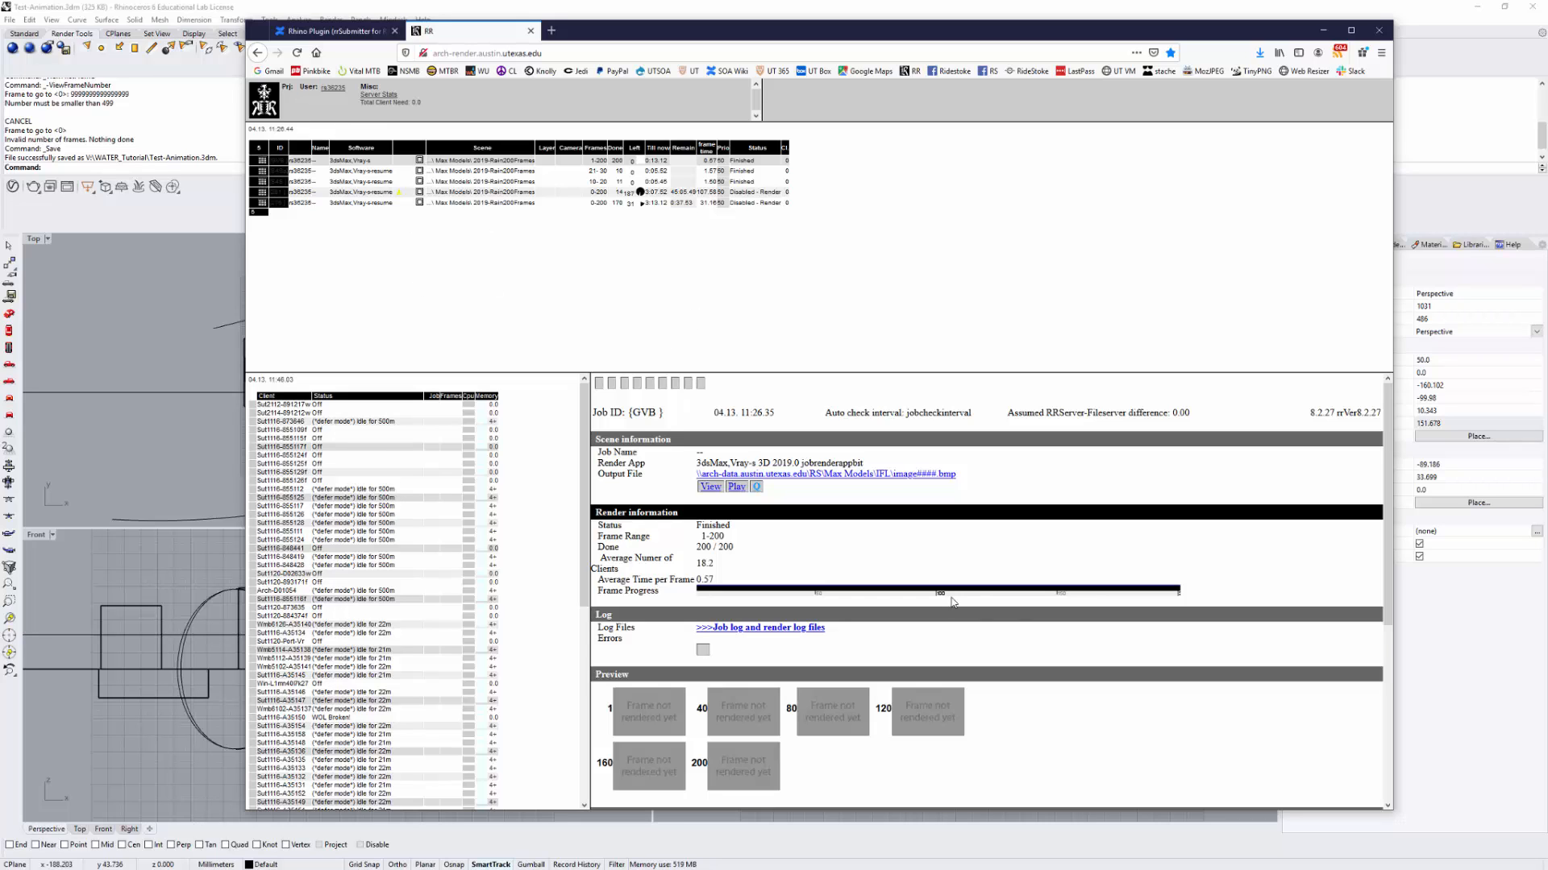
{"action": "scroll", "coordinate": [951, 578], "scroll_direction": "down", "scroll_amount": 3}
{"action": "scroll", "coordinate": [1006, 544], "scroll_direction": "up", "scroll_amount": 3}
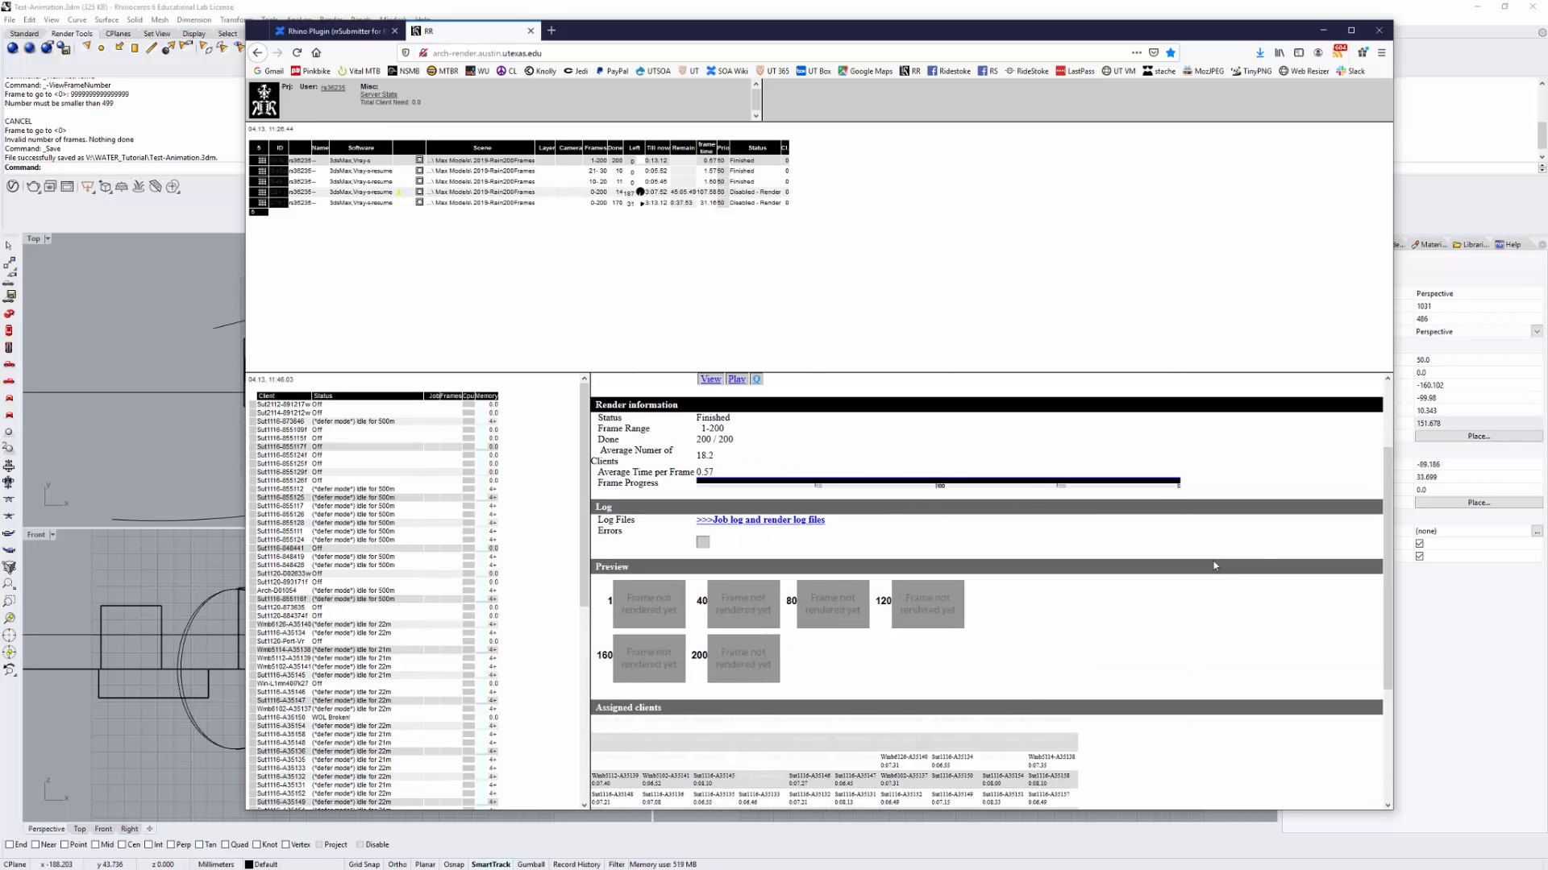
{"action": "left_click_drag", "start_coordinate": [1390, 469], "coordinate": [1387, 379]}
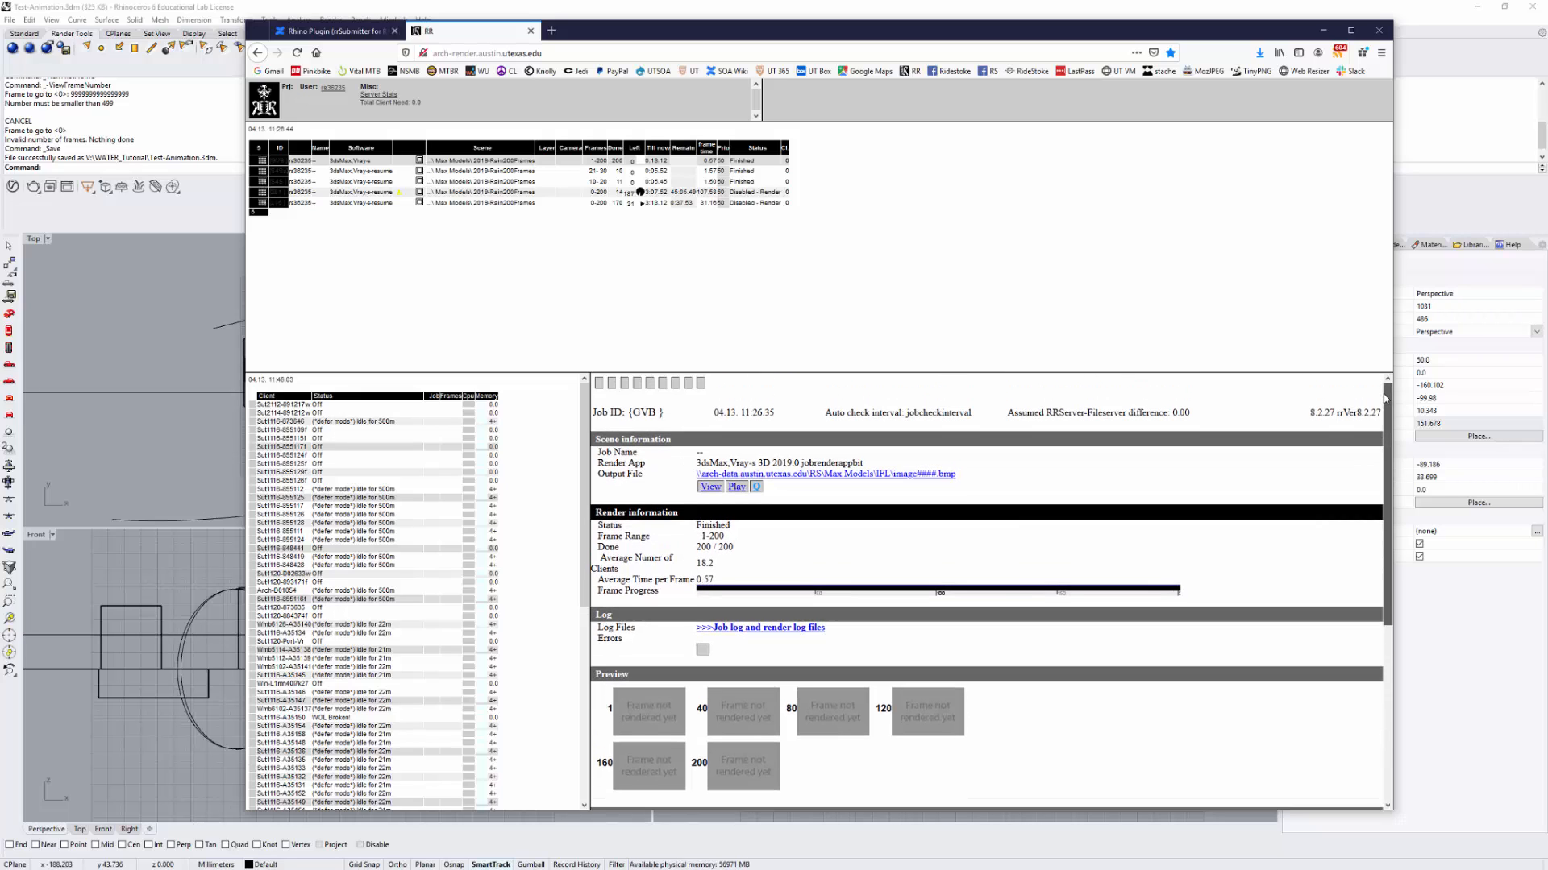